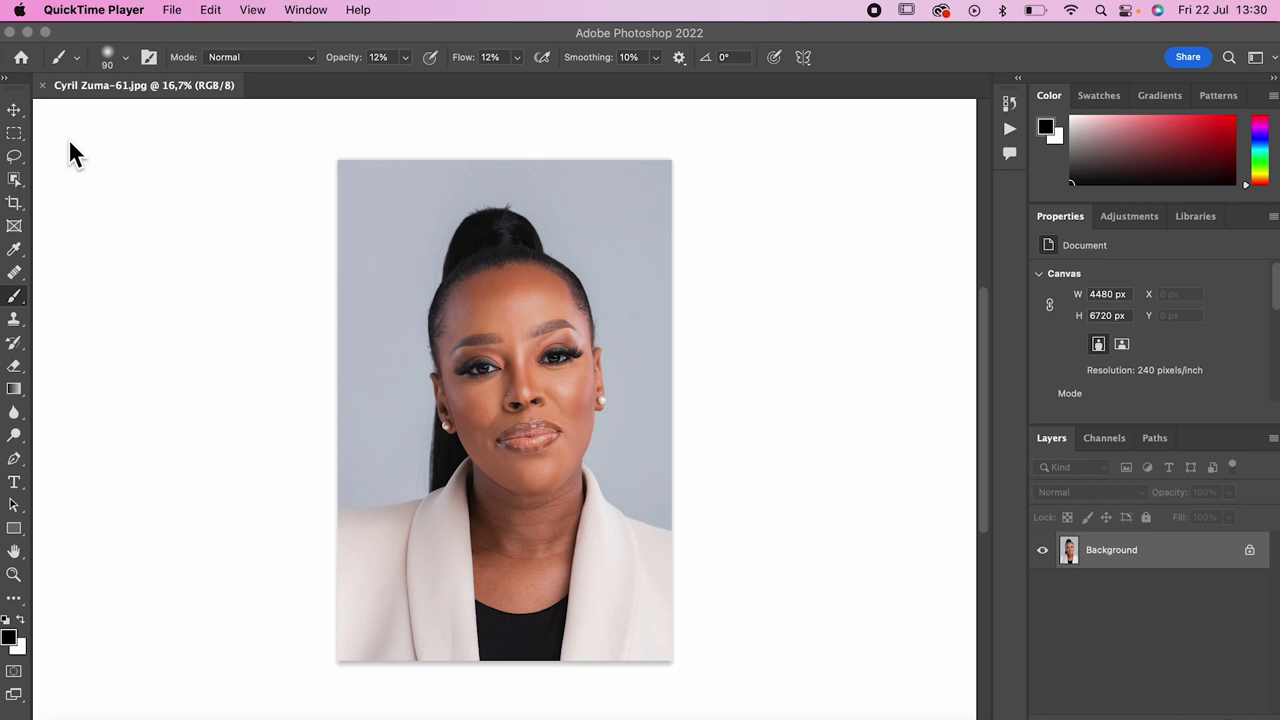
Step: Duplicate the Background layer twice and group the two copies
click(515, 376)
scroll(515, 376, up, 3)
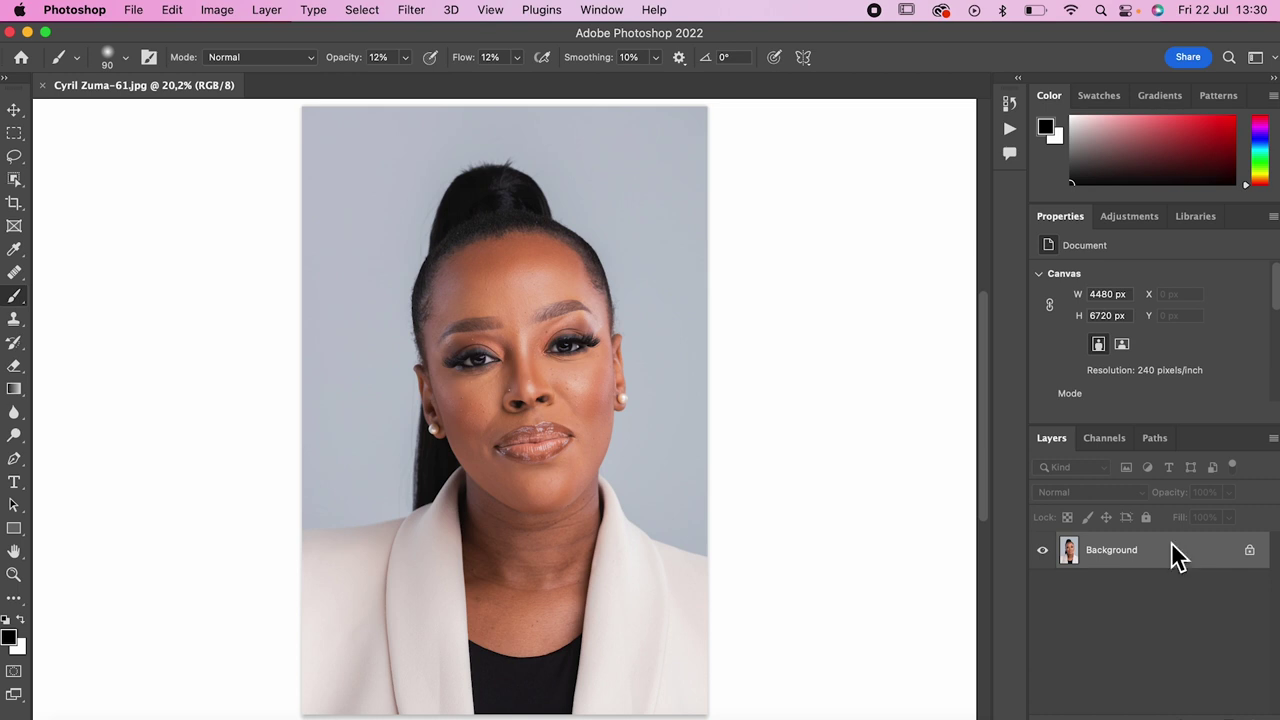
key(super+j)
key(super+j)
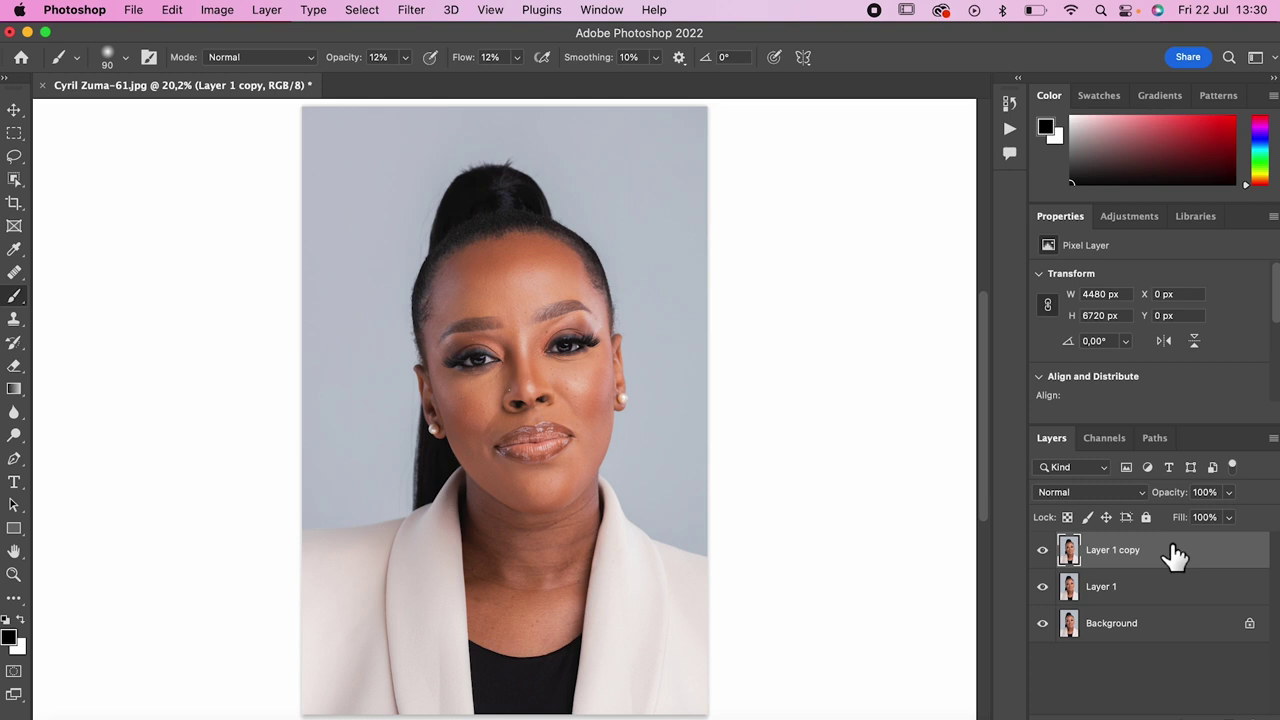
shift+click(1118, 594)
key(super+g)
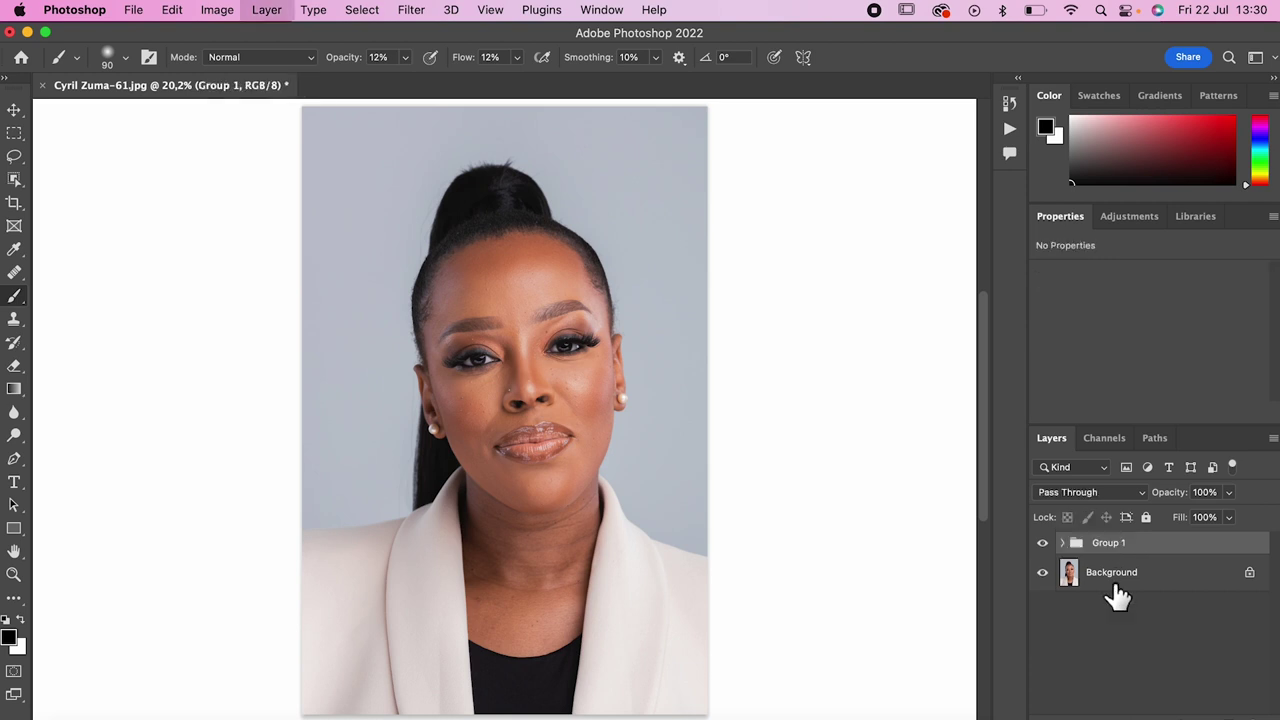
Step: Expand the group and rename its upper layer Texture and its lower layer Colour
click(1064, 543)
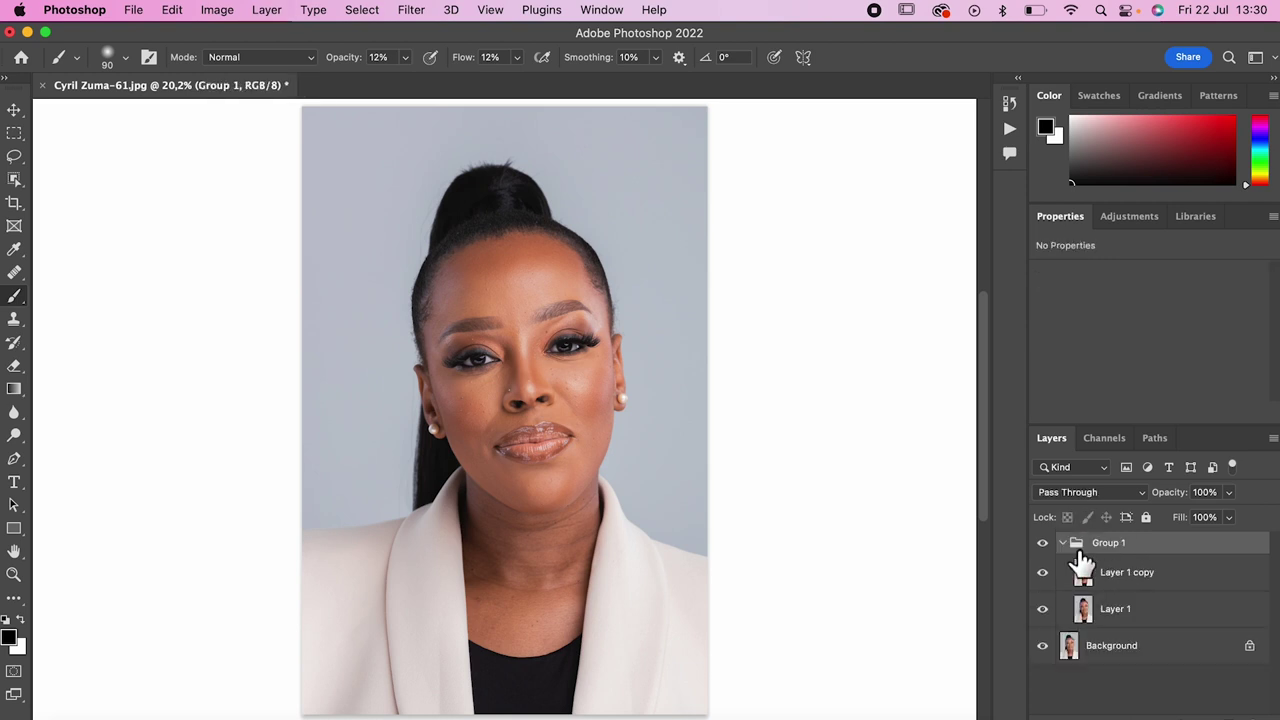
click(1132, 582)
double_click(1128, 574)
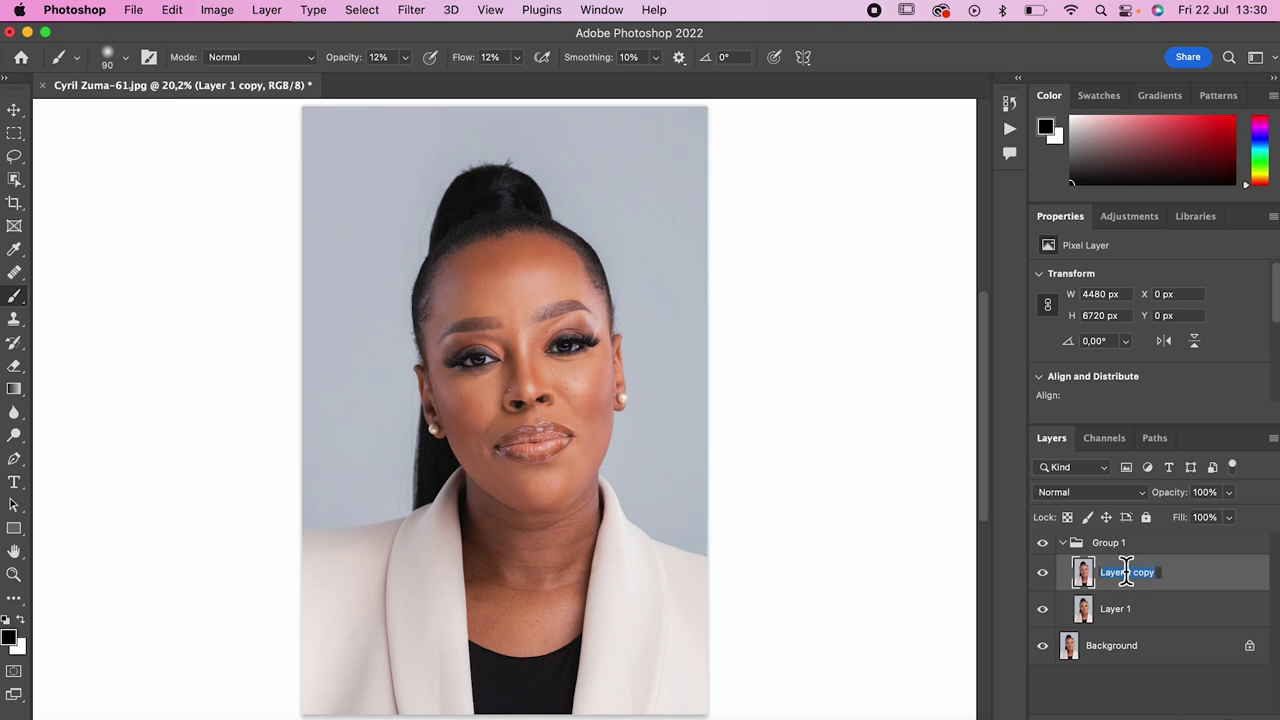
text(Texture)
key(Return)
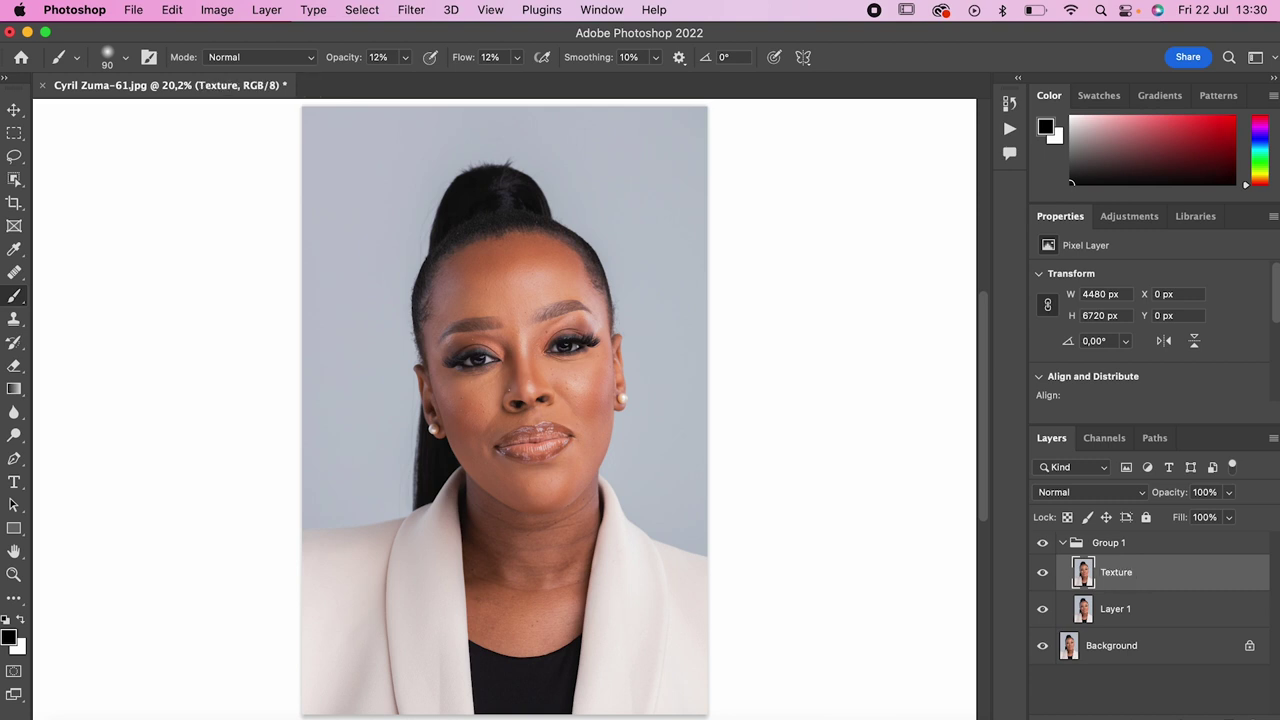
double_click(1114, 611)
text(Colour)
key(Return)
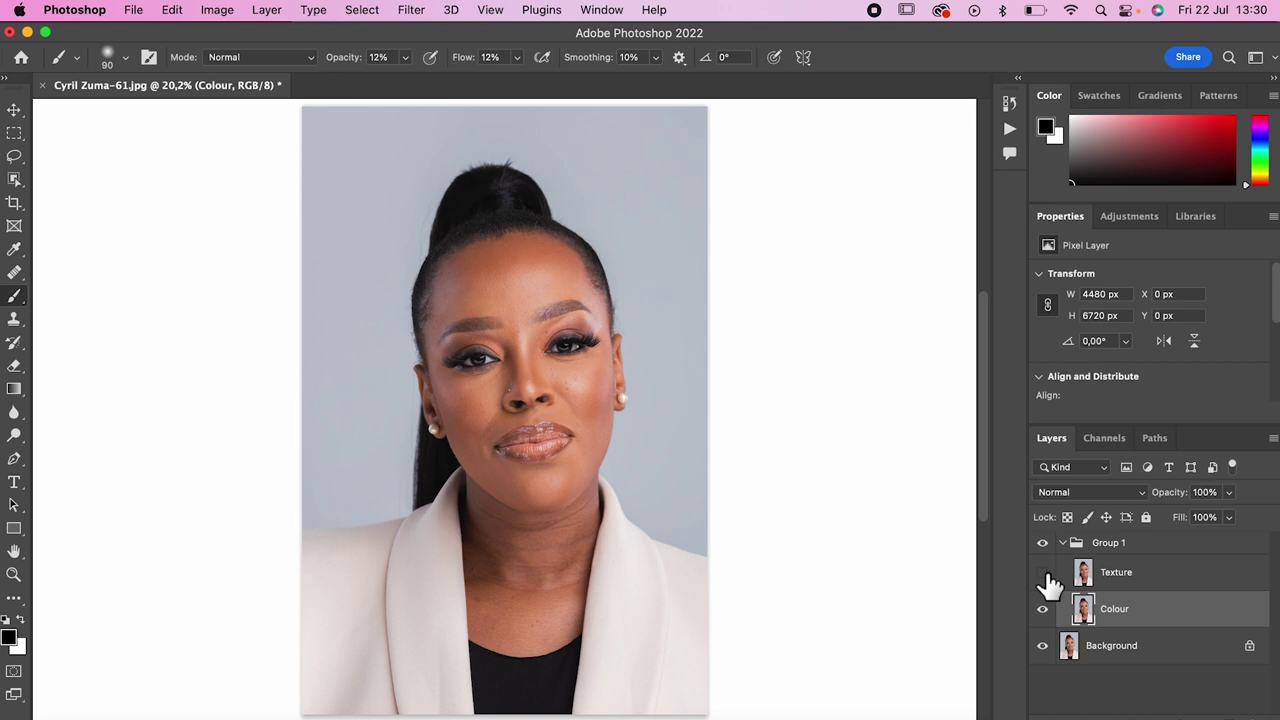
Step: Hide the Texture layer and open Gaussian Blur for the Colour layer, keeping the dialog clear of the portrait
click(1122, 578)
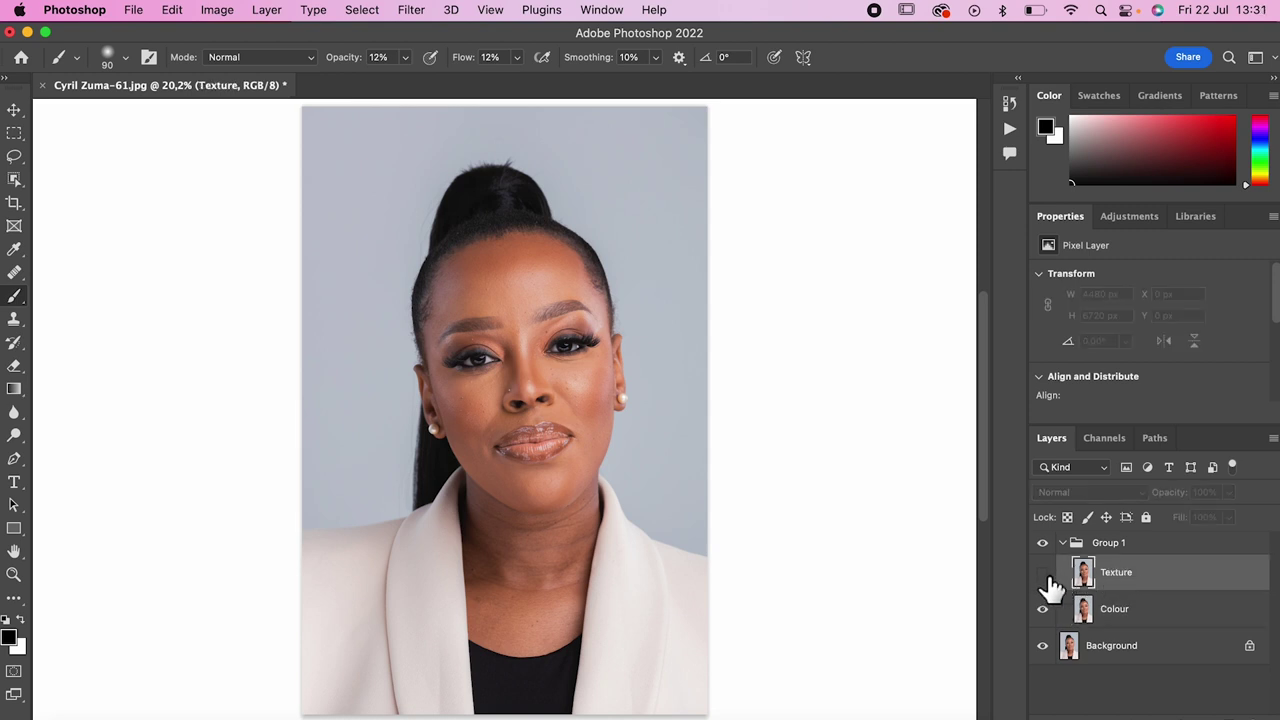
click(1120, 615)
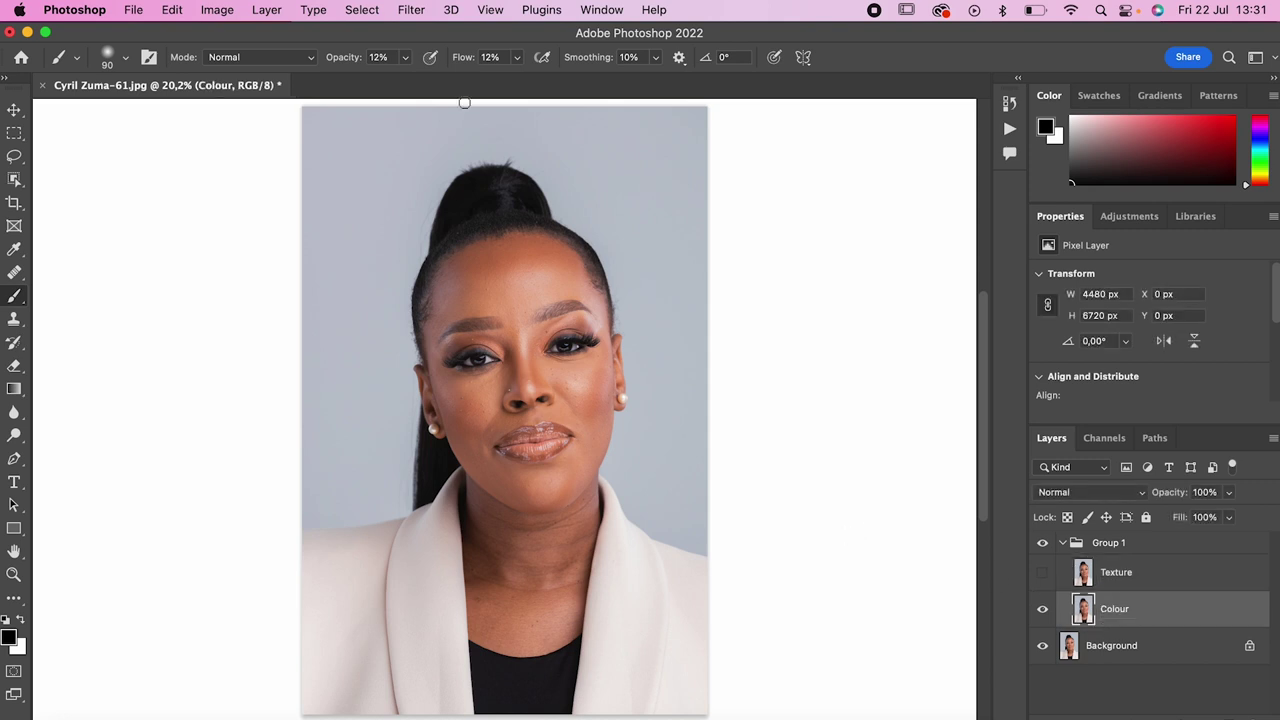
click(410, 12)
mouse_move(447, 239)
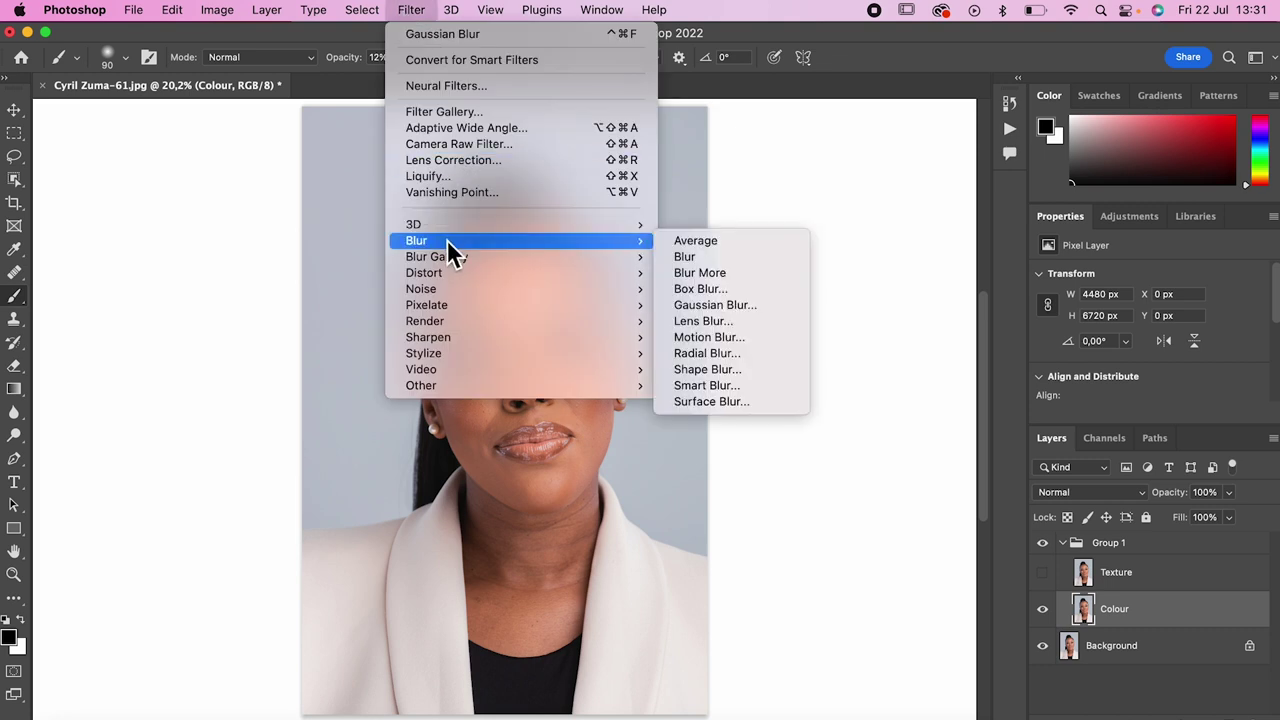
click(709, 306)
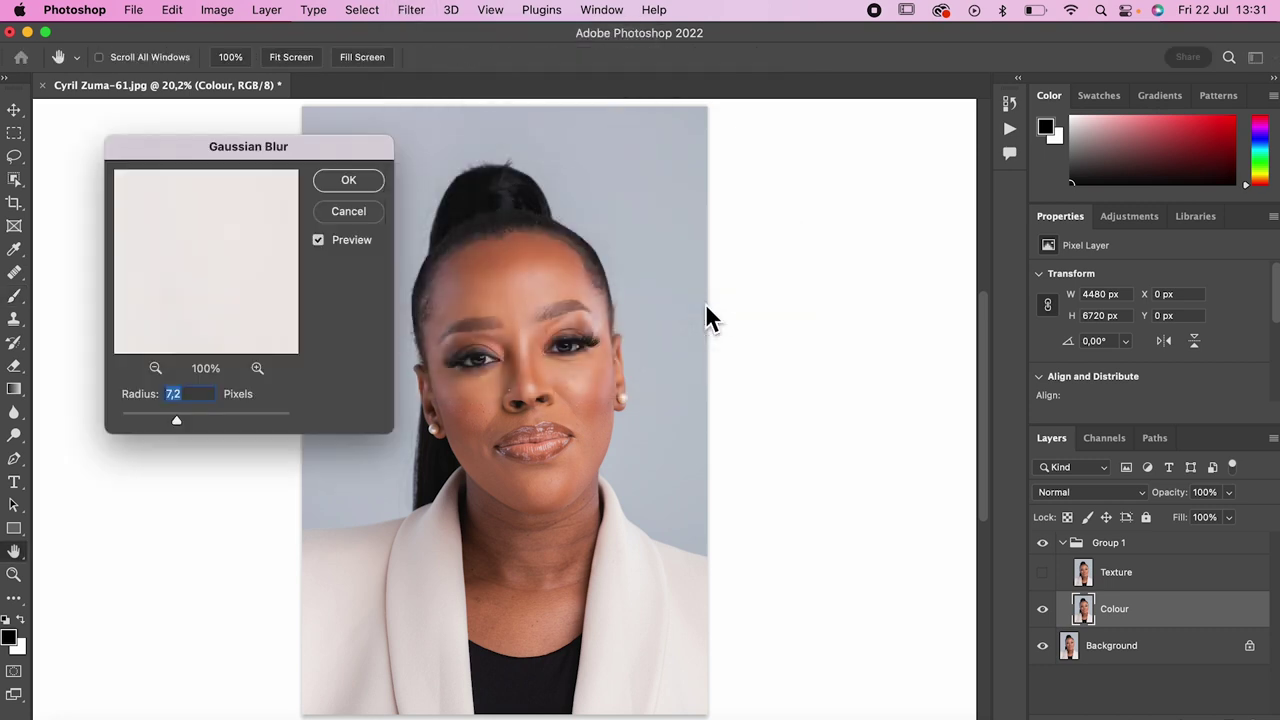
drag(262, 146, 916, 182)
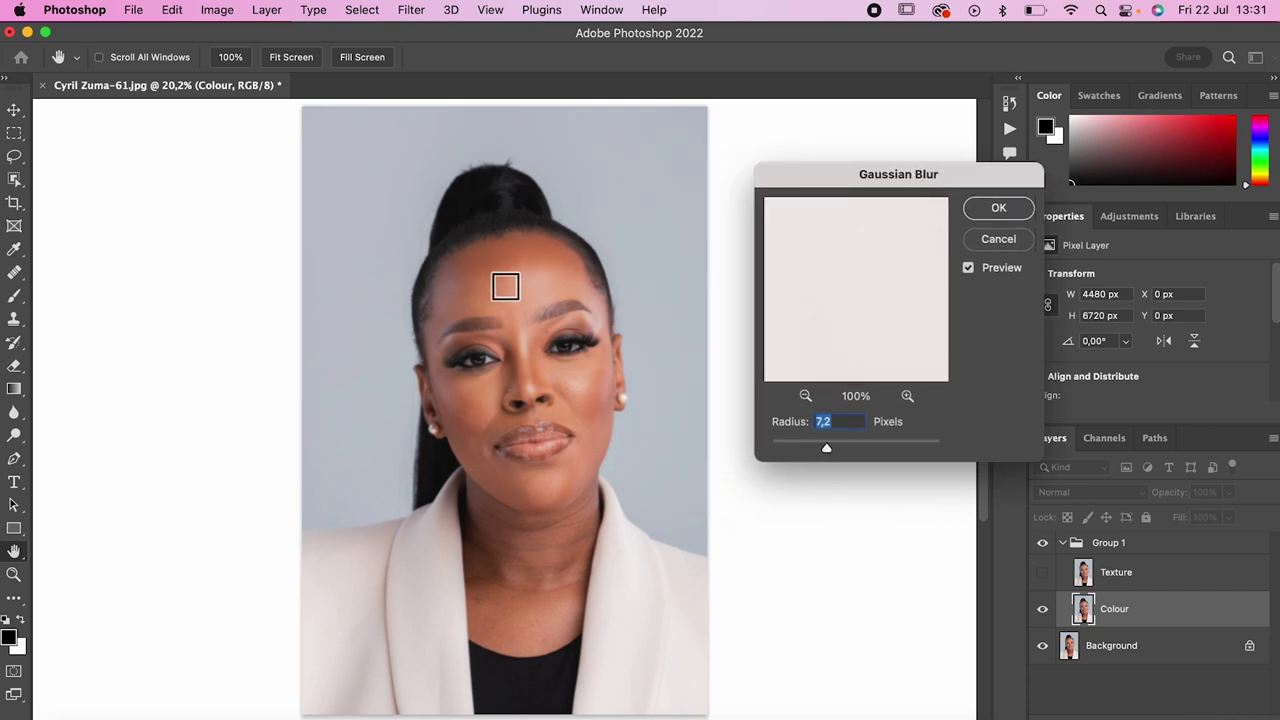
Step: Examine the Gaussian Blur preview on the forehead, chin and cheek at several magnifications to judge the skin detail
click(489, 280)
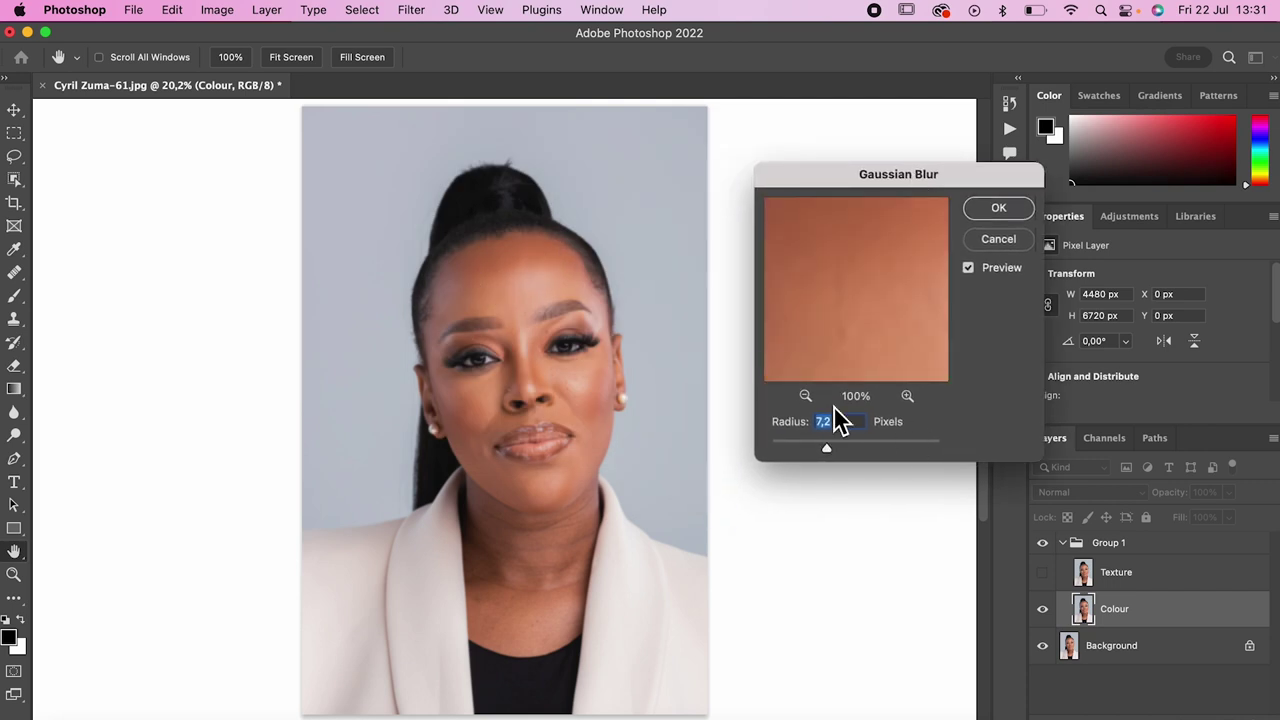
click(806, 396)
double_click(806, 396)
click(806, 396)
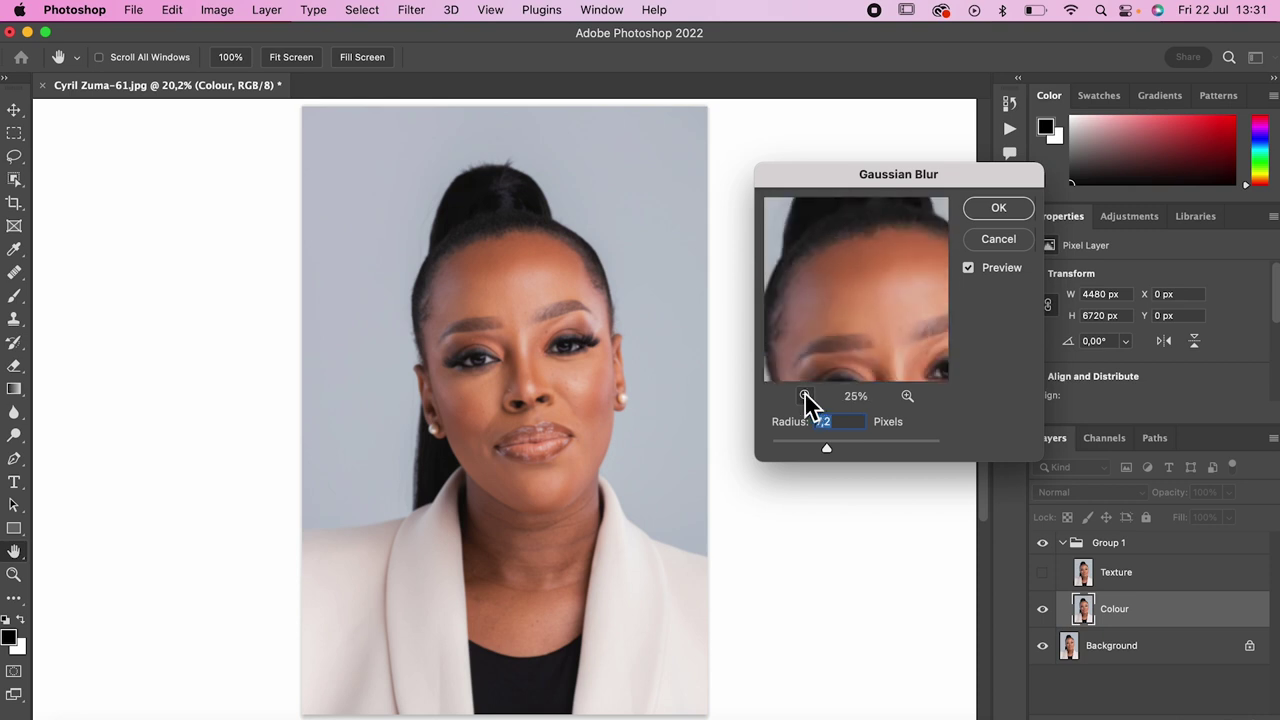
drag(872, 305, 823, 274)
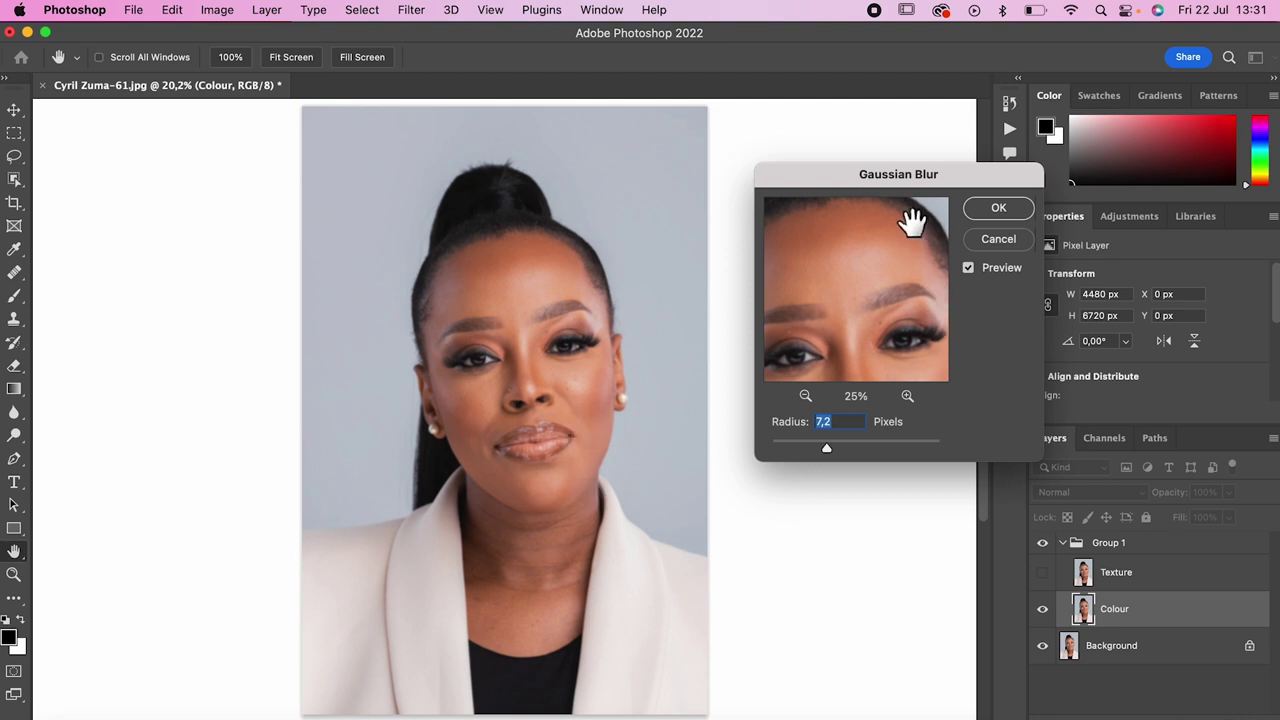
mouse_move(891, 179)
mouse_down()
mouse_move(889, 247)
mouse_move(953, 150)
mouse_move(853, 195)
mouse_move(862, 169)
mouse_move(881, 202)
mouse_up()
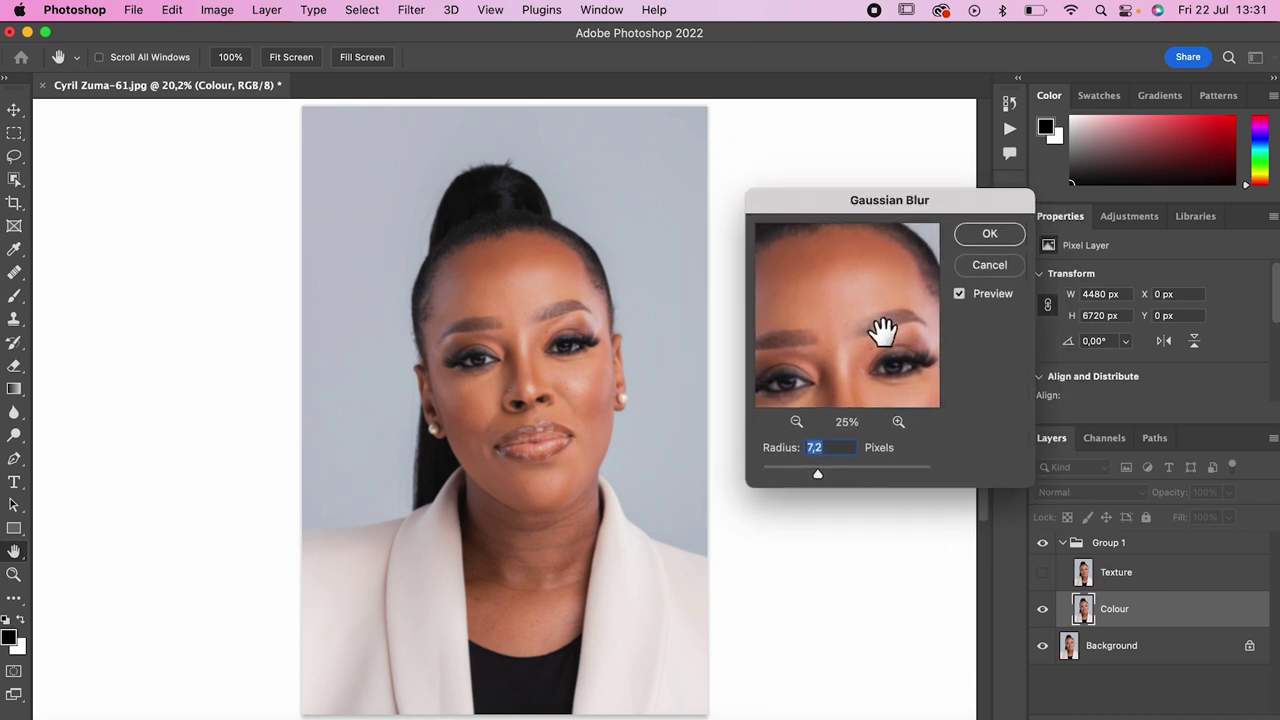
click(797, 421)
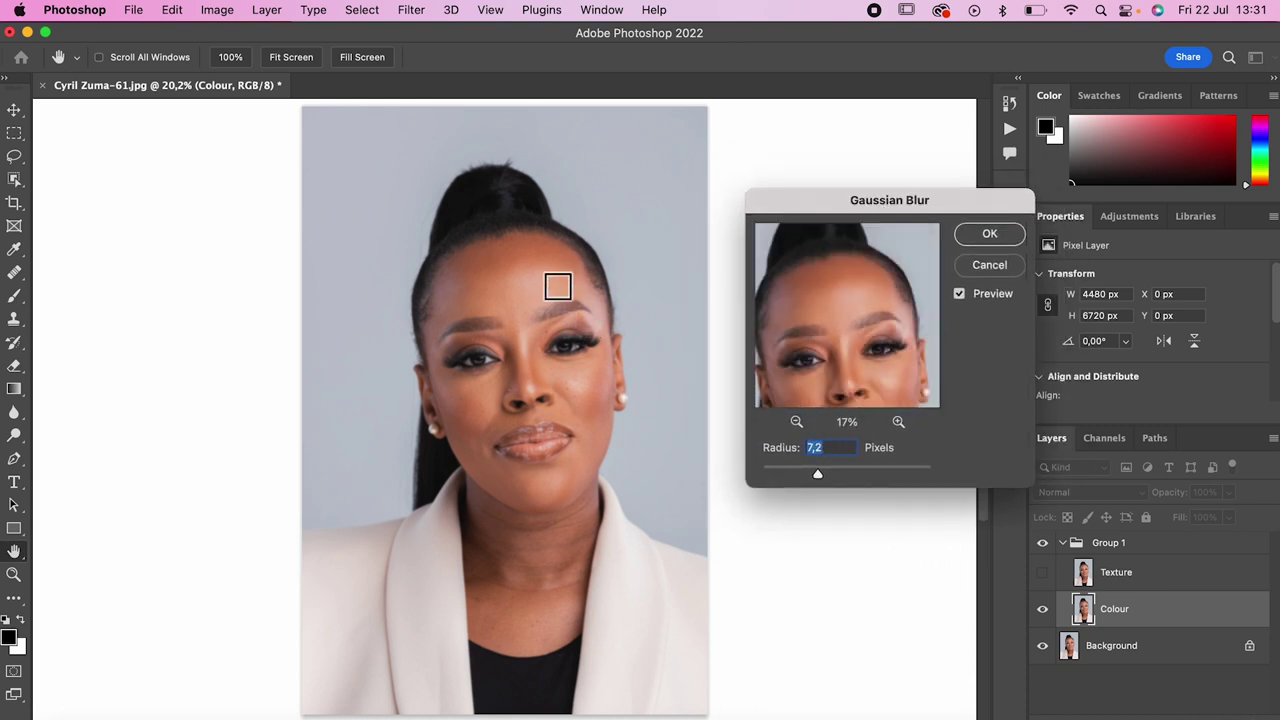
click(557, 290)
click(546, 490)
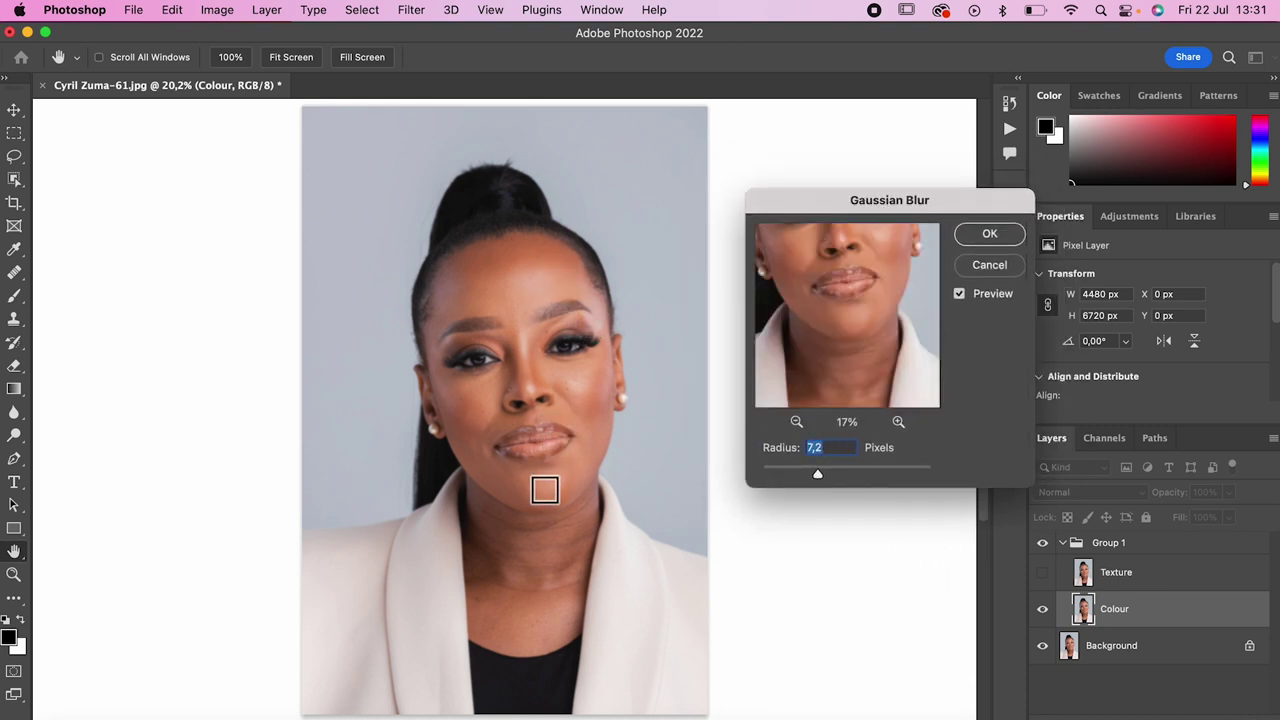
click(898, 422)
click(898, 422)
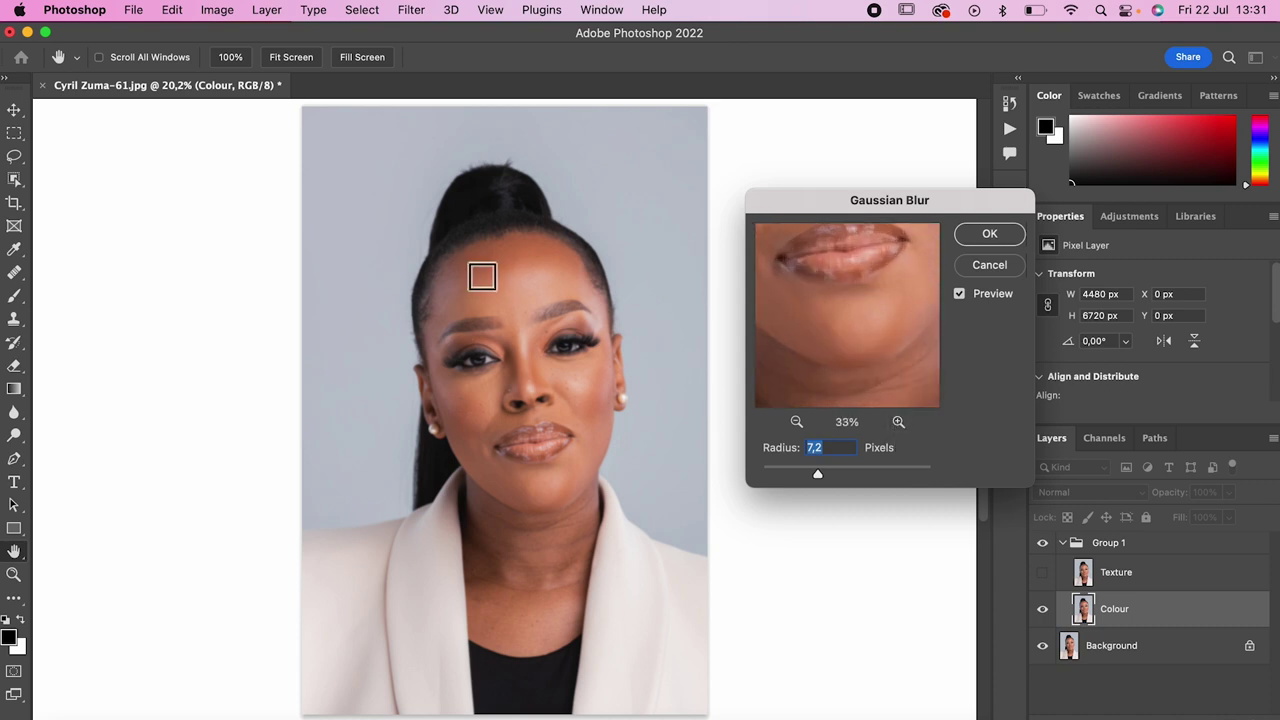
click(482, 276)
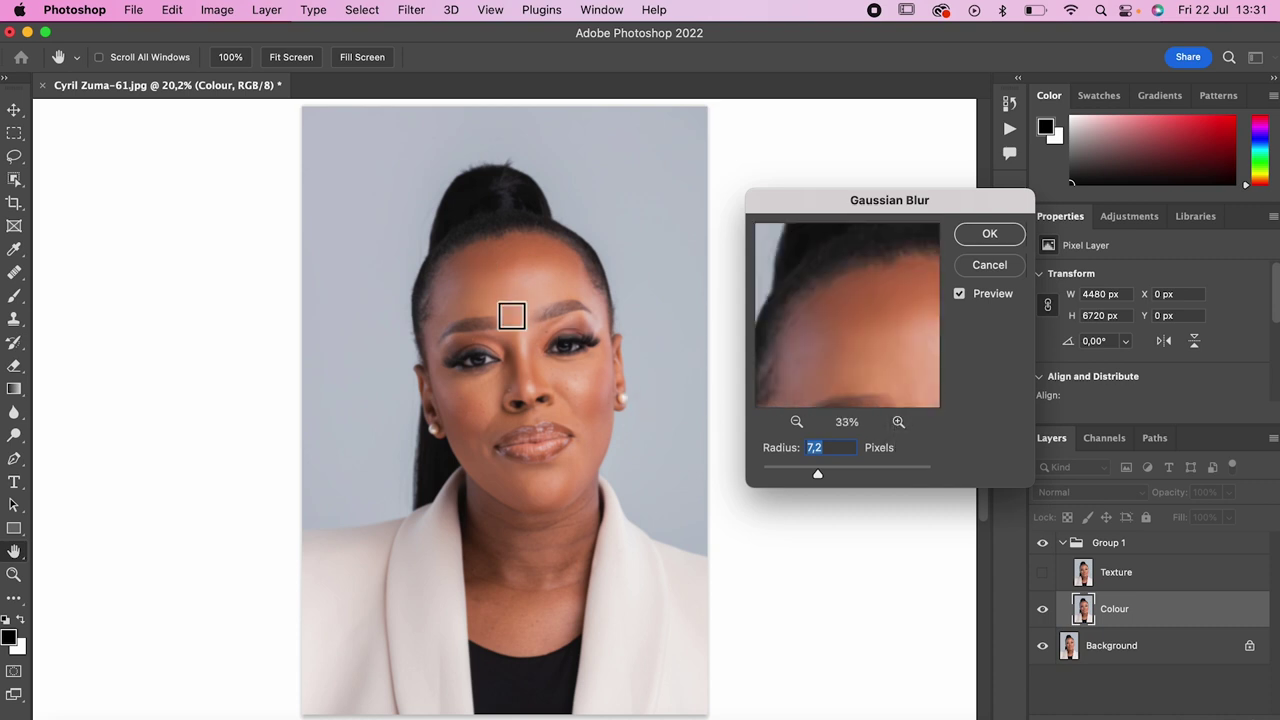
click(482, 409)
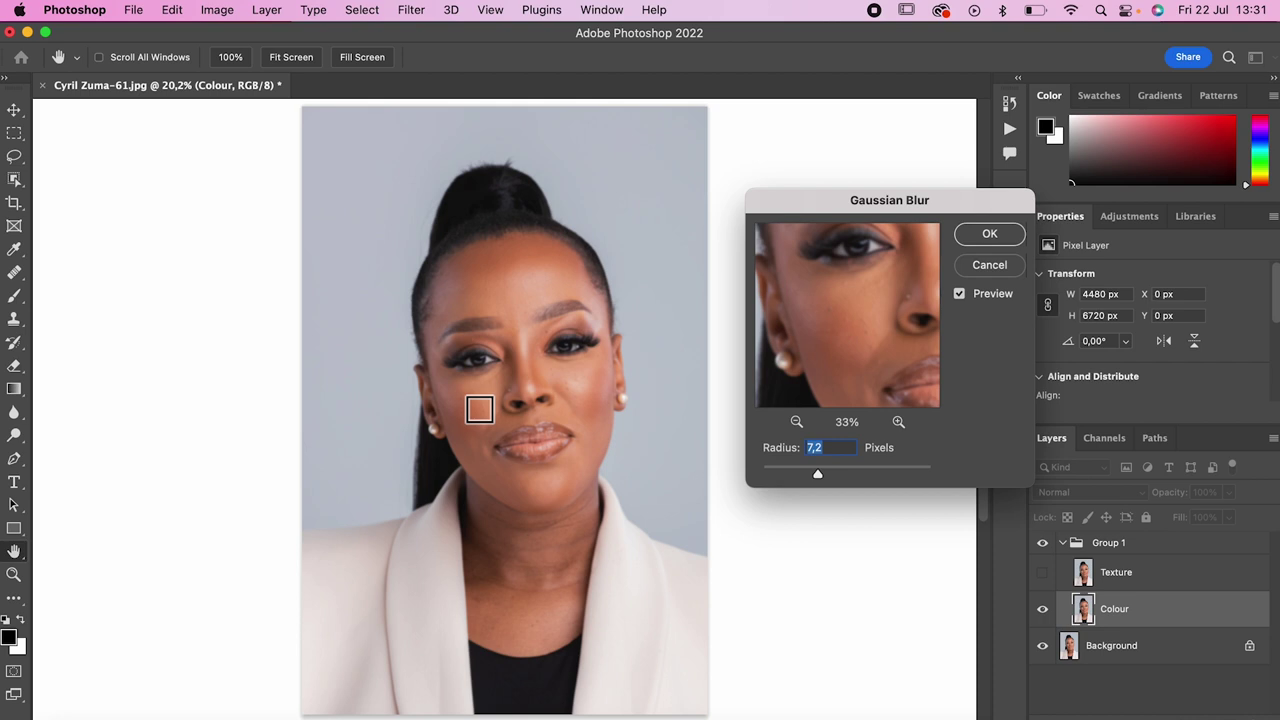
click(898, 422)
drag(889, 337, 846, 423)
drag(889, 318, 830, 448)
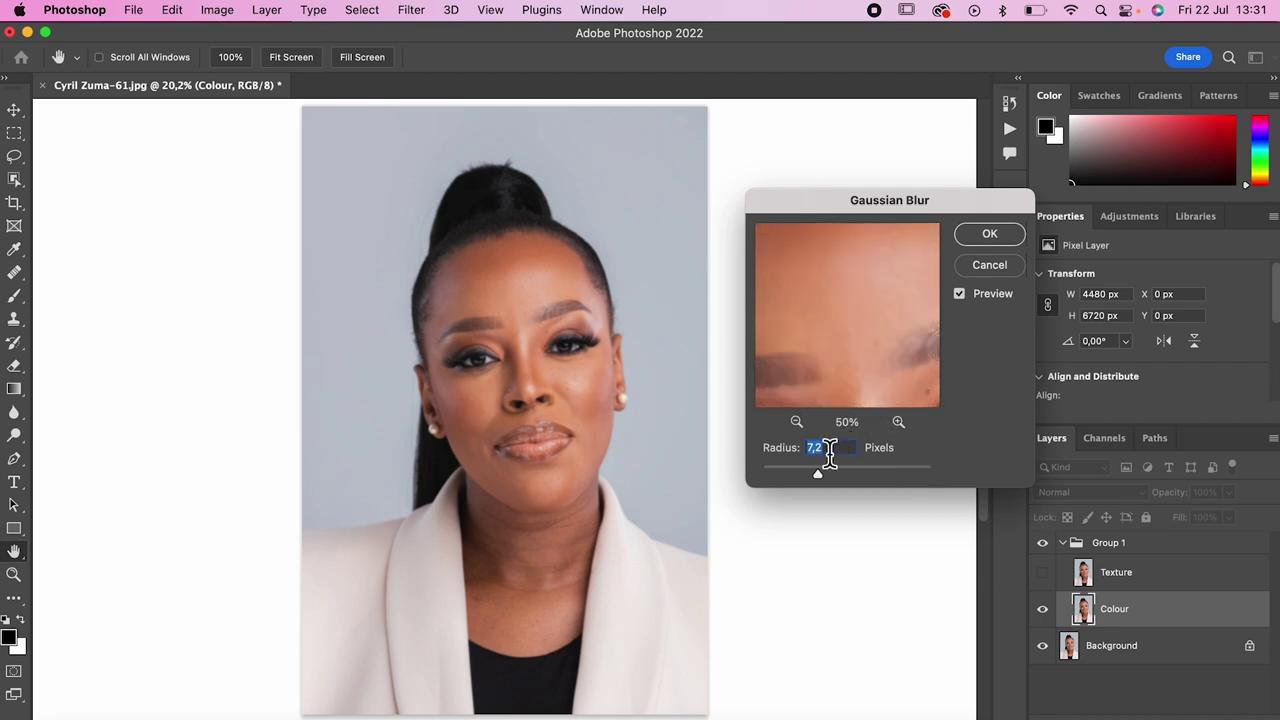
Step: Set the Gaussian Blur radius to 6,2 pixels and apply it to the Colour layer
mouse_move(897, 306)
mouse_down()
mouse_move(914, 356)
mouse_move(877, 317)
mouse_up()
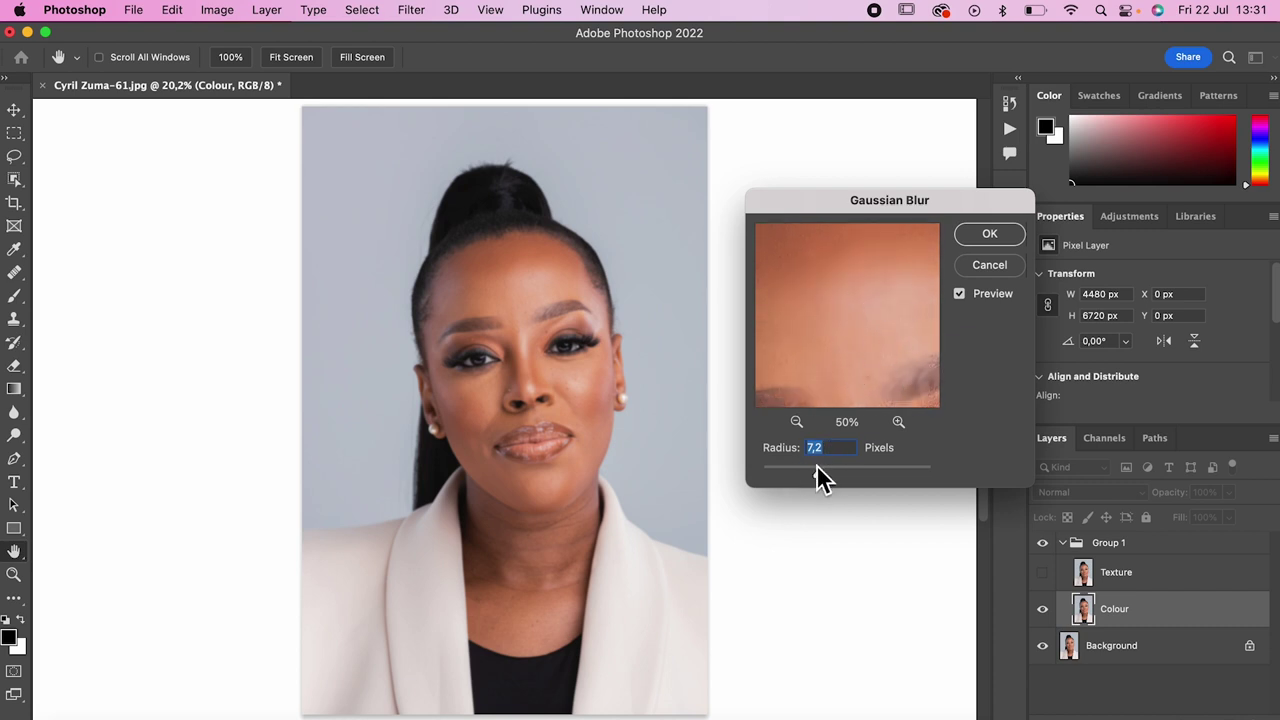
drag(817, 473, 738, 469)
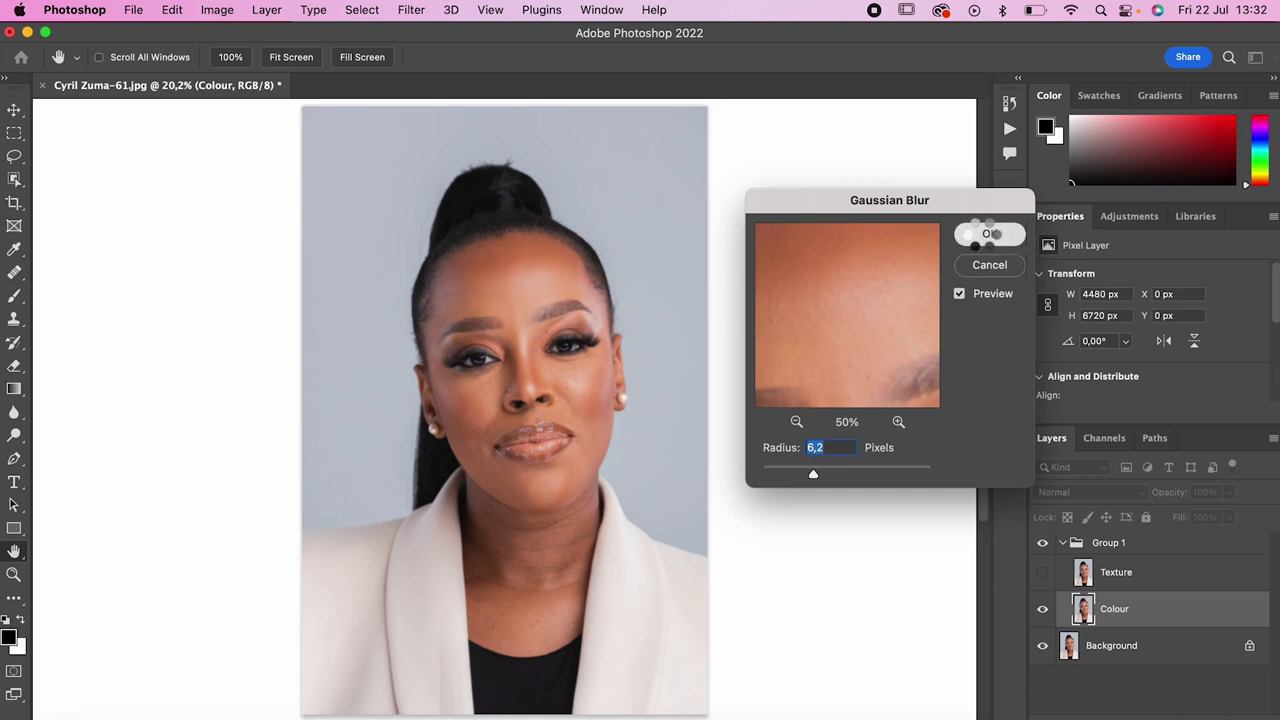
click(986, 236)
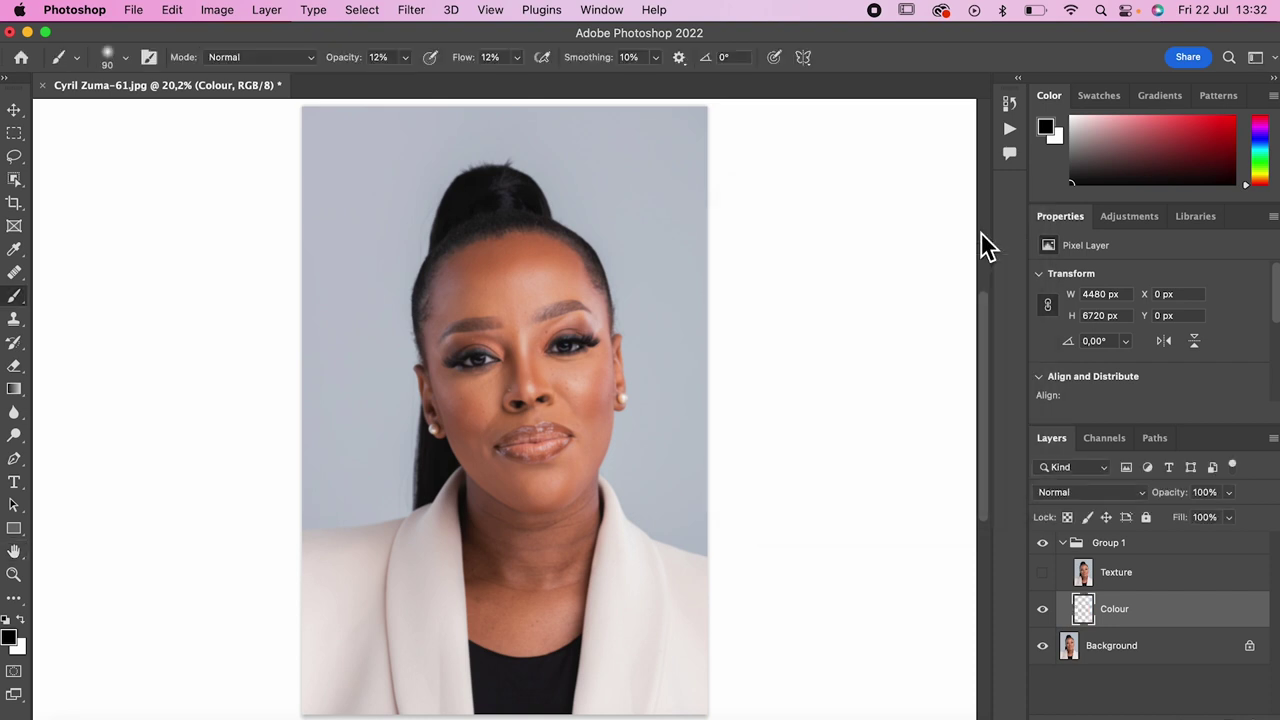
Step: Show the Texture layer and use Apply Image on it with the Colour layer's RGB channel, Subtract blending, scale 2 and offset 128
click(1043, 573)
click(1114, 577)
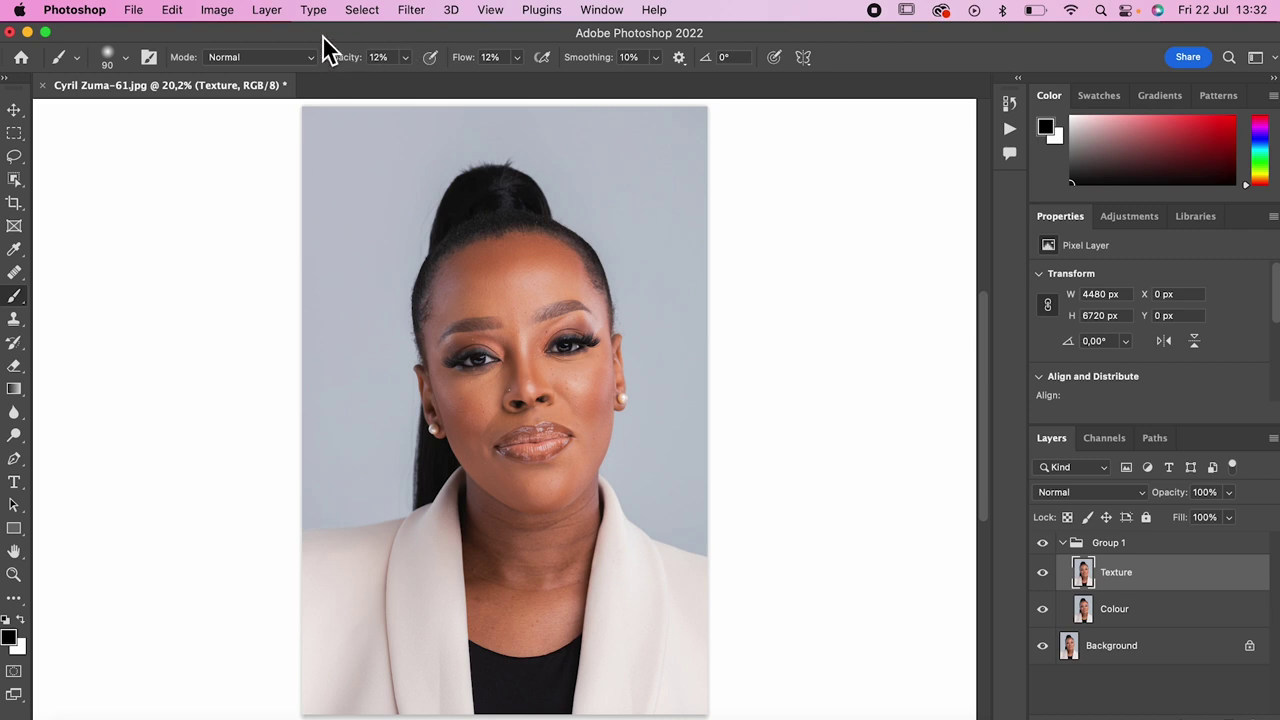
click(216, 10)
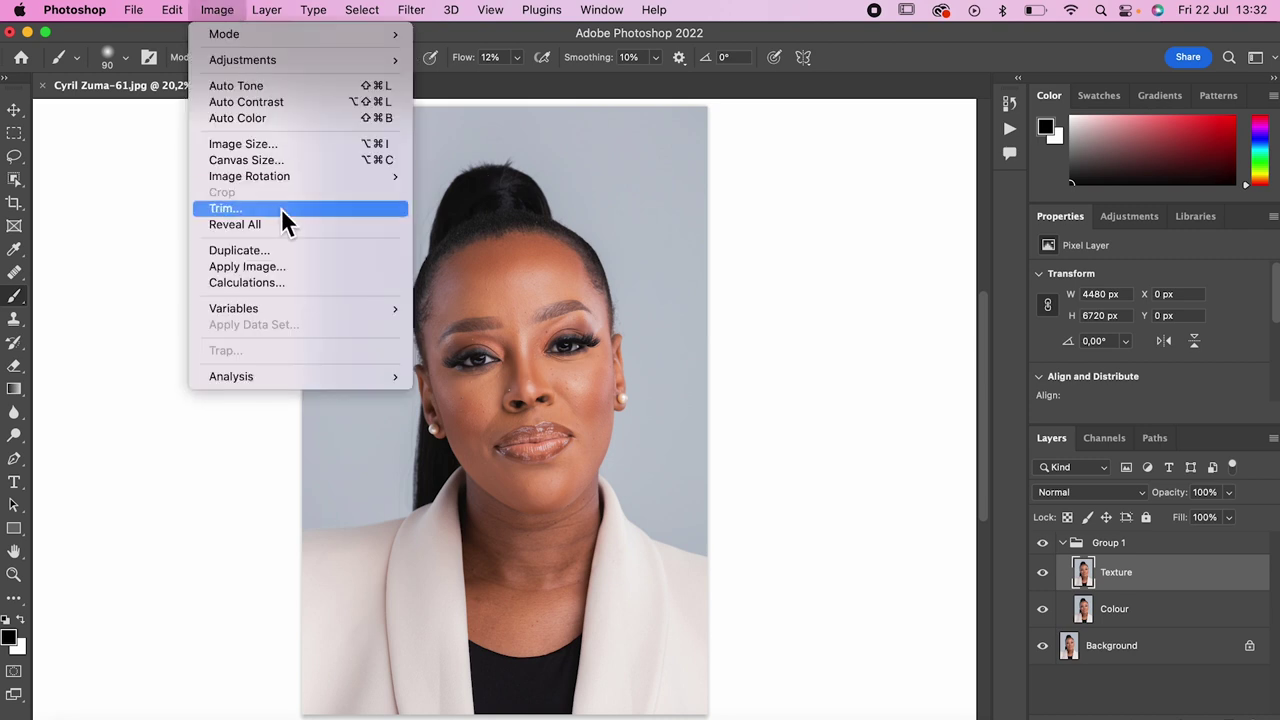
click(267, 267)
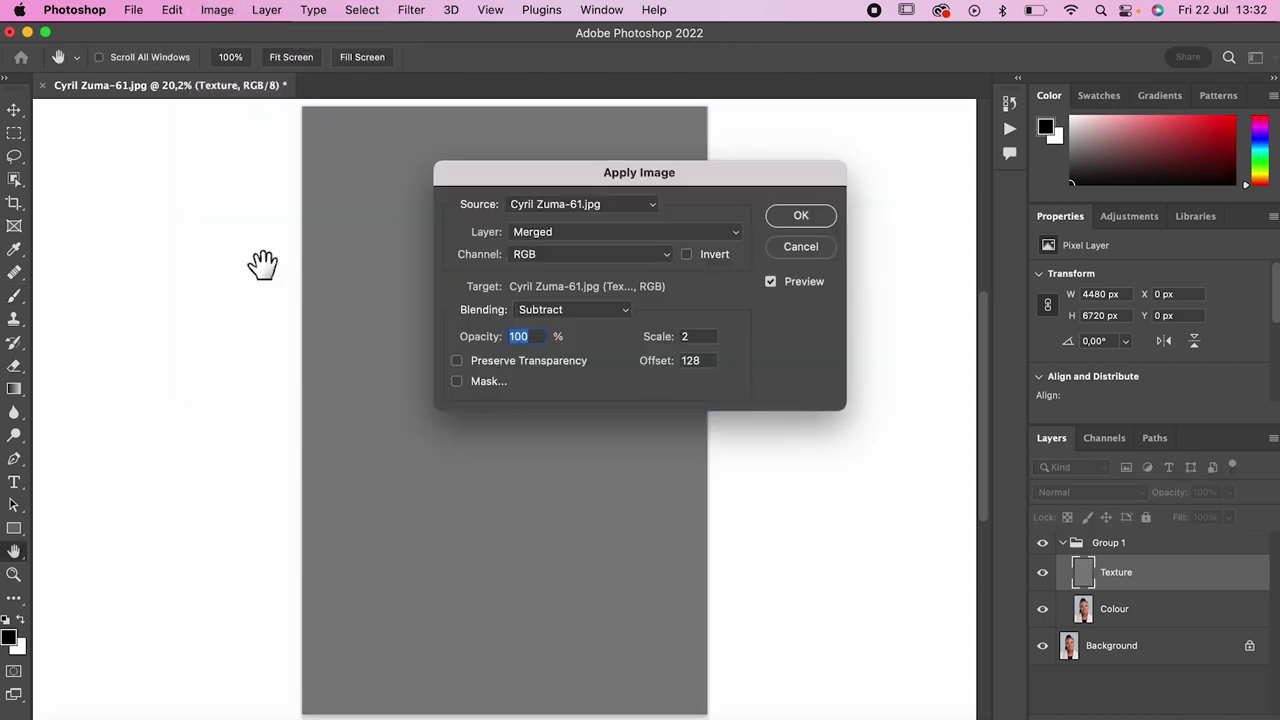
click(587, 262)
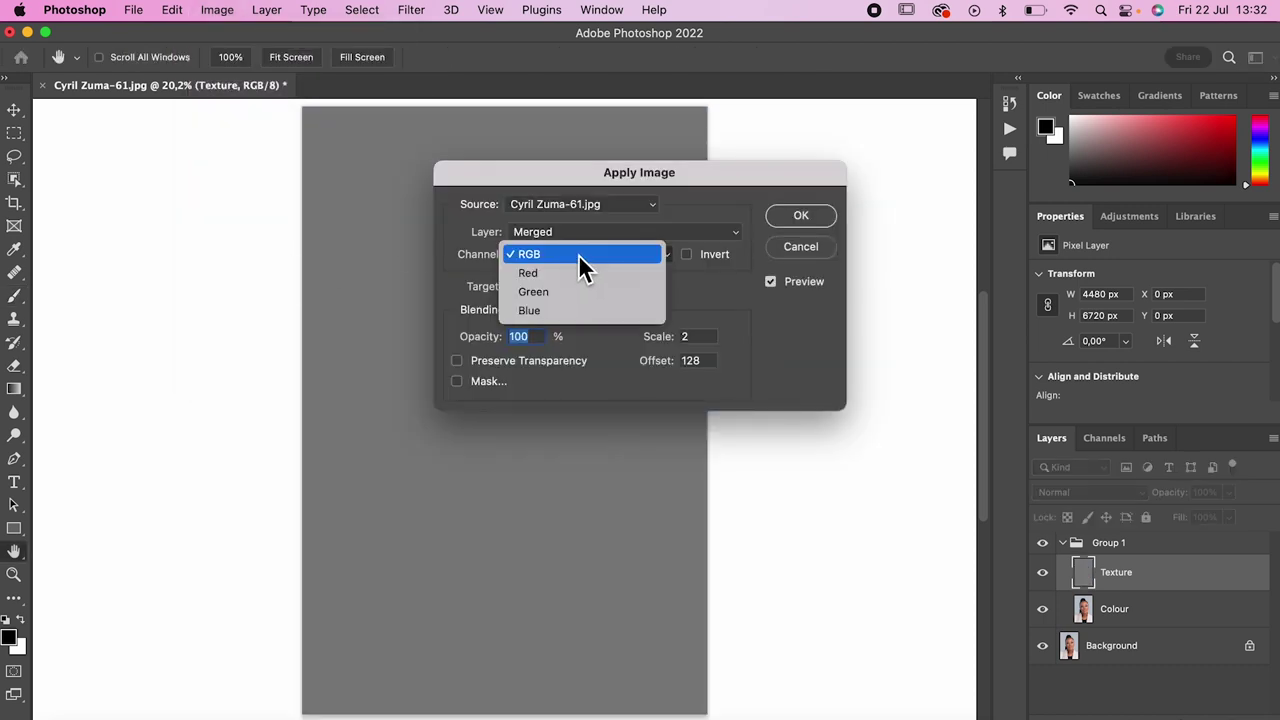
click(553, 259)
click(575, 234)
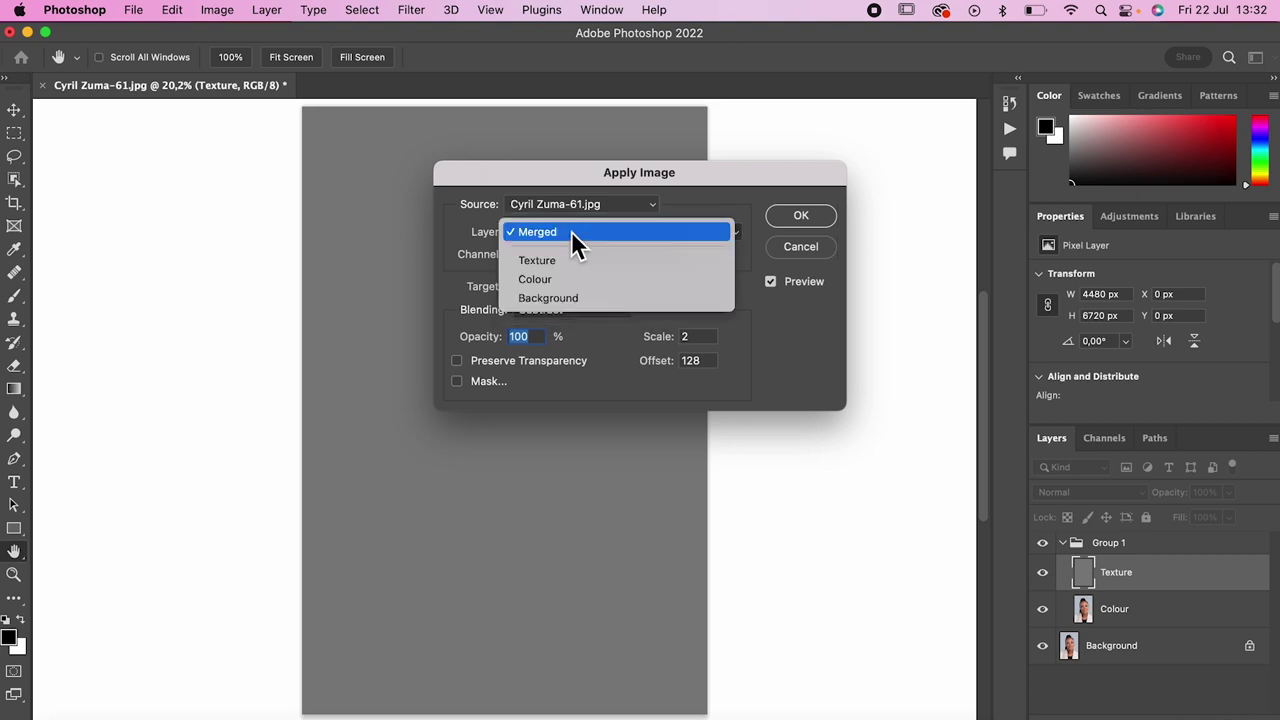
click(552, 281)
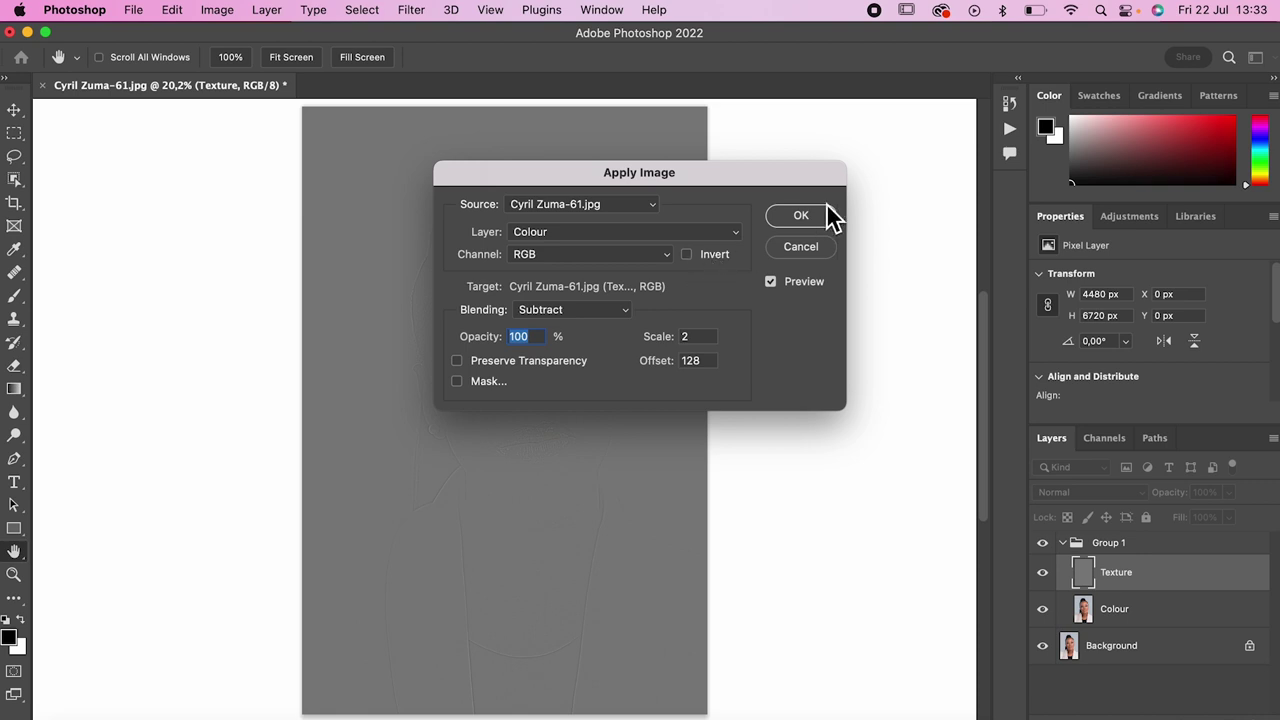
click(800, 220)
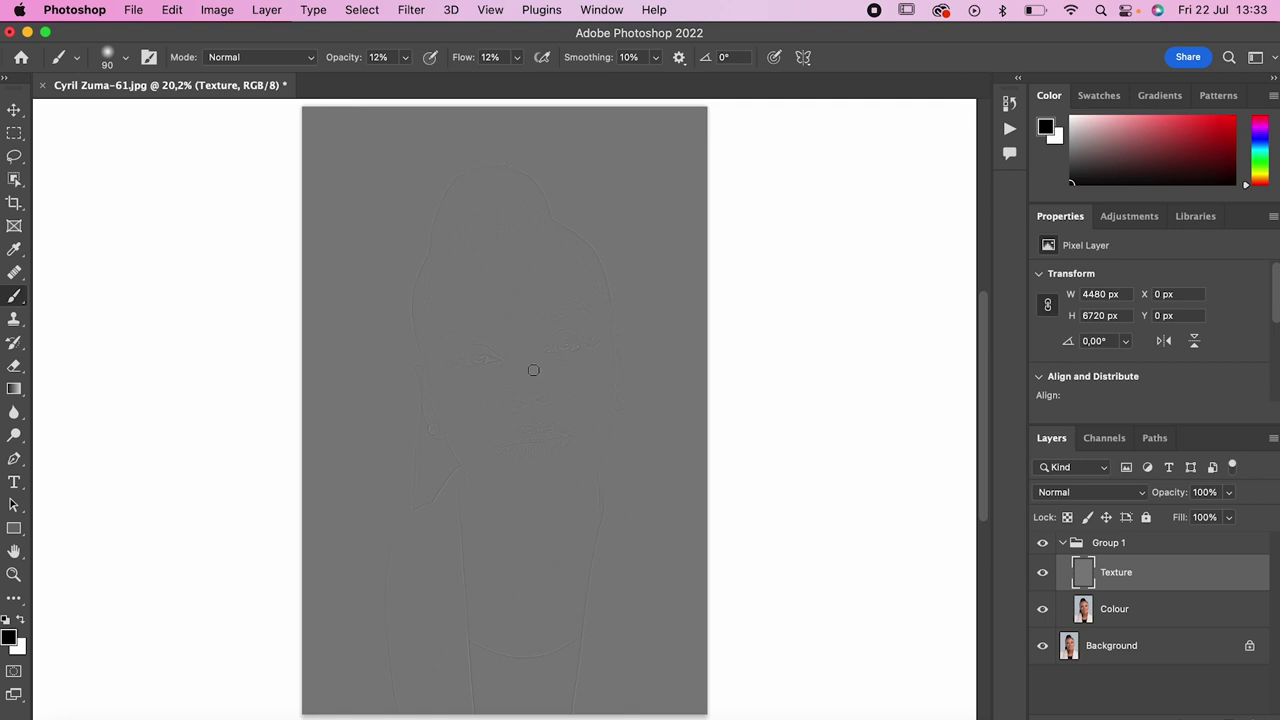
Step: Set the Texture layer's blend mode to Linear Light and hide Group 1 to compare with the original
click(1115, 492)
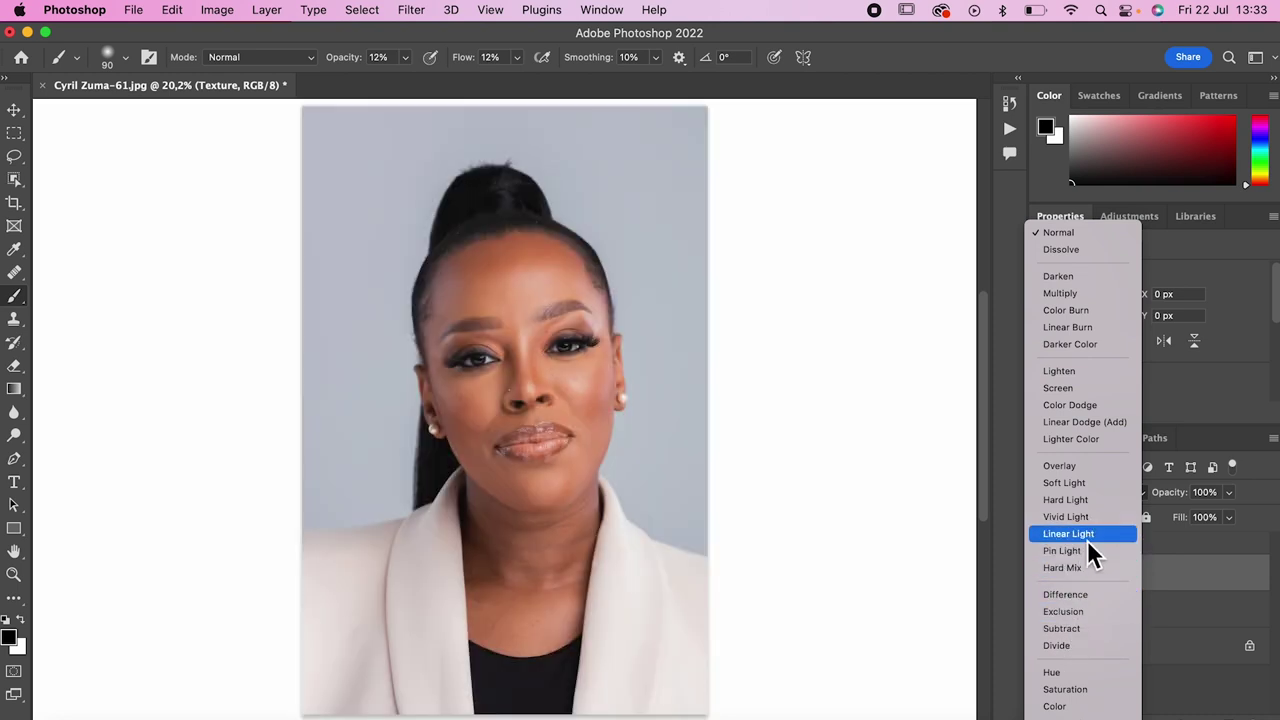
click(1087, 539)
click(1072, 545)
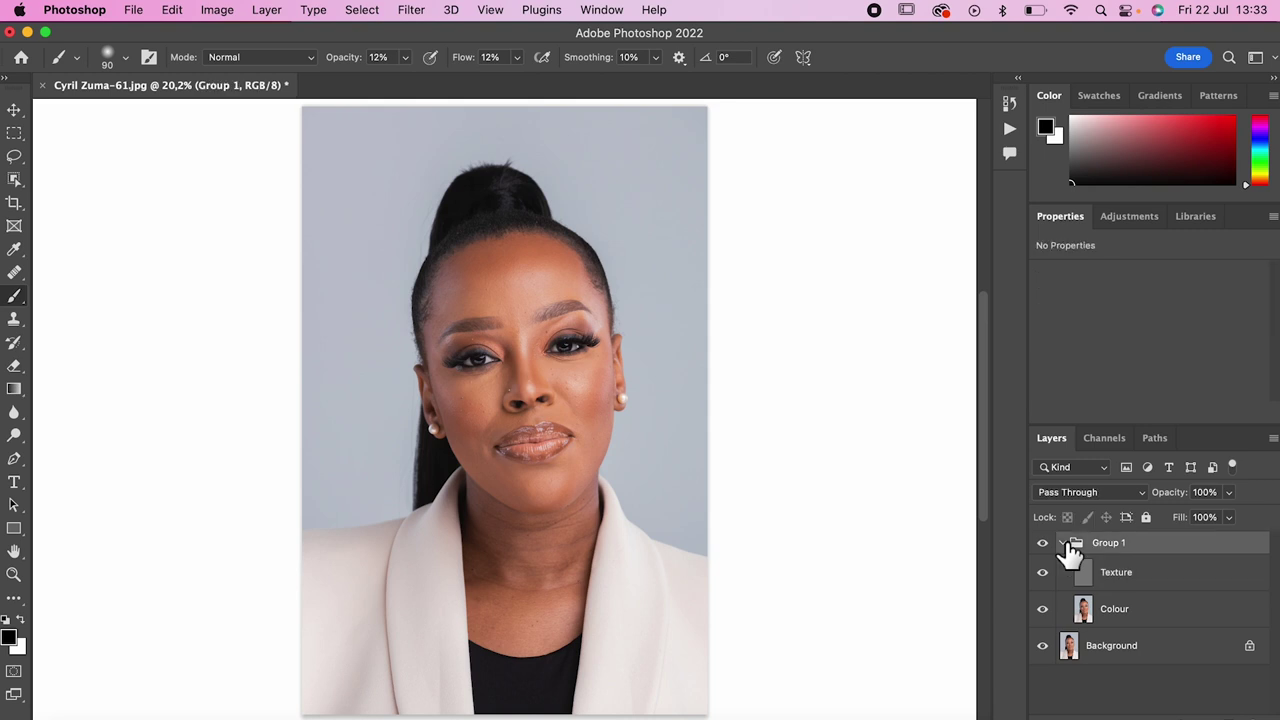
click(1044, 543)
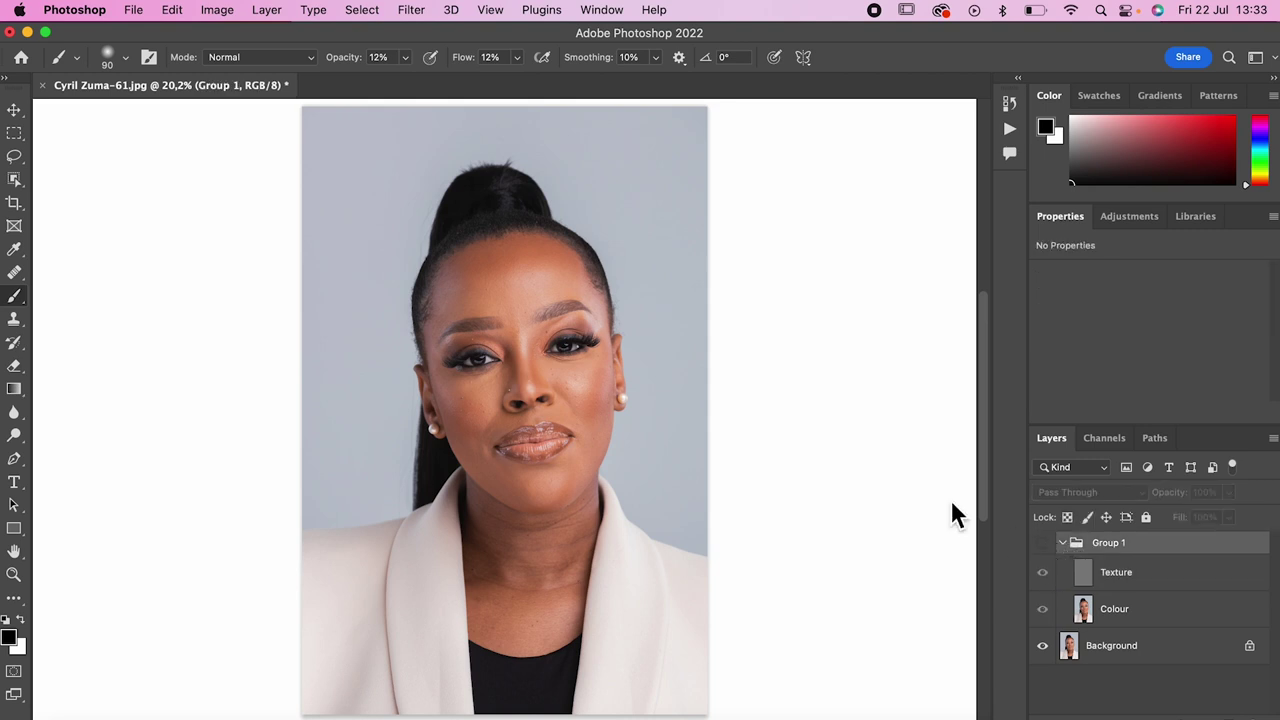
Step: Collapse Group 1 and toggle its visibility repeatedly to compare the frequency separation result with the original portrait
click(1043, 545)
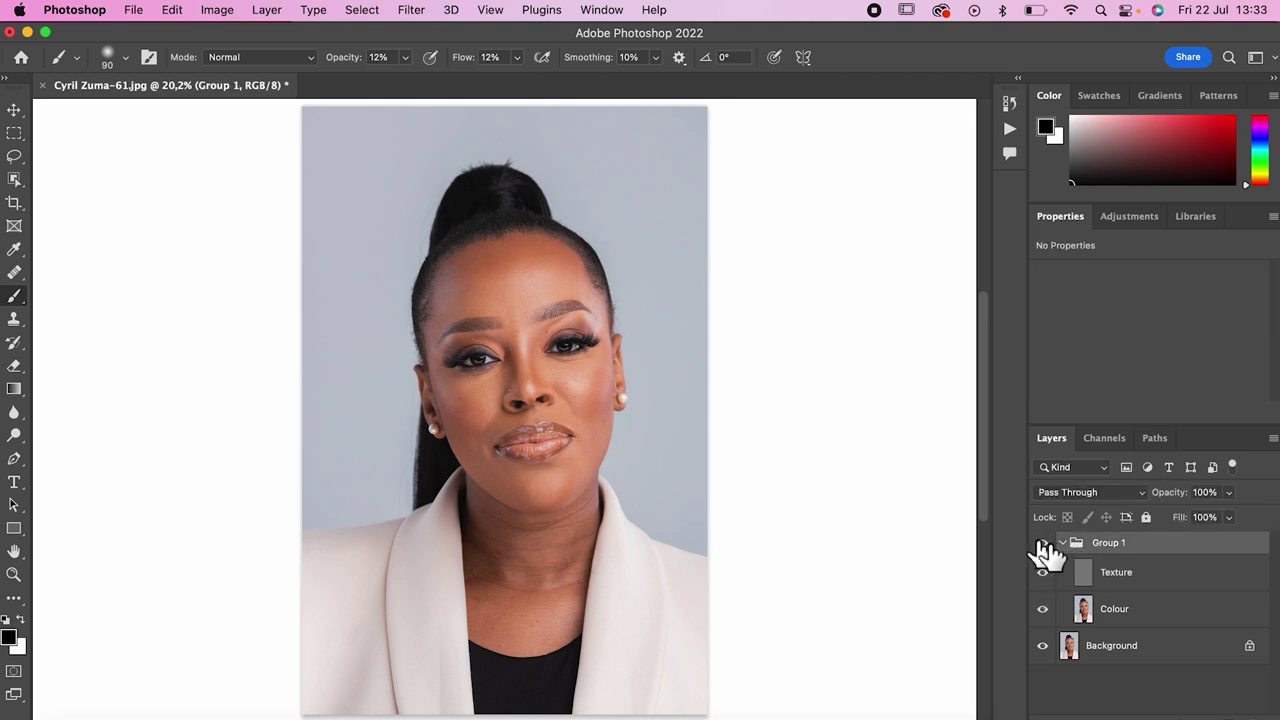
click(1063, 543)
click(1043, 545)
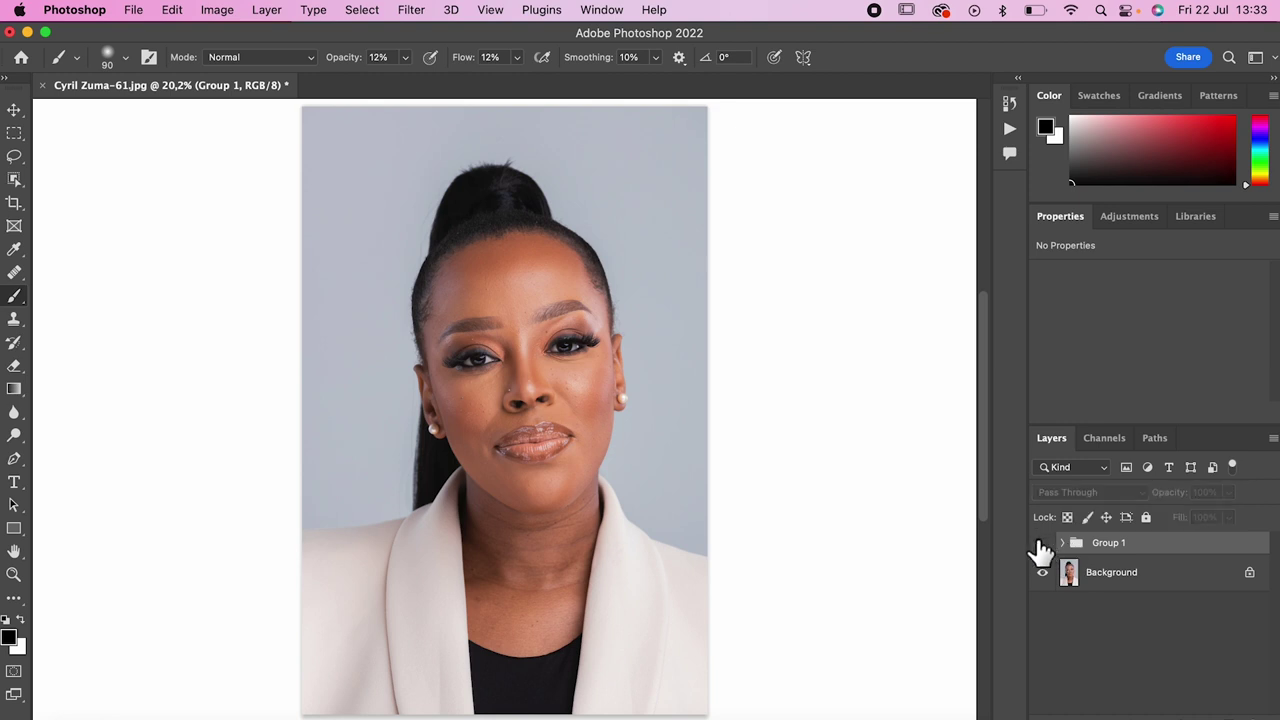
click(1043, 545)
click(1043, 545)
click(1043, 545)
click(1043, 545)
click(1043, 545)
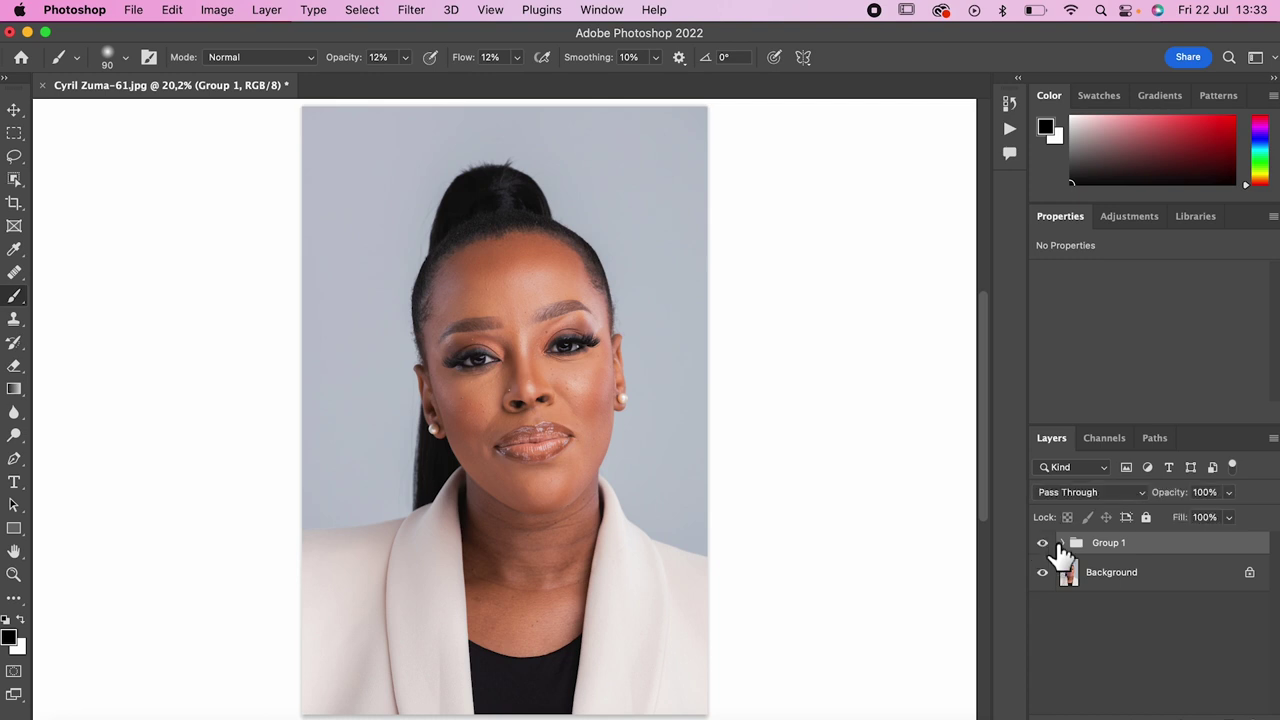
Step: Expand Group 1 and rename it F&S
click(1060, 543)
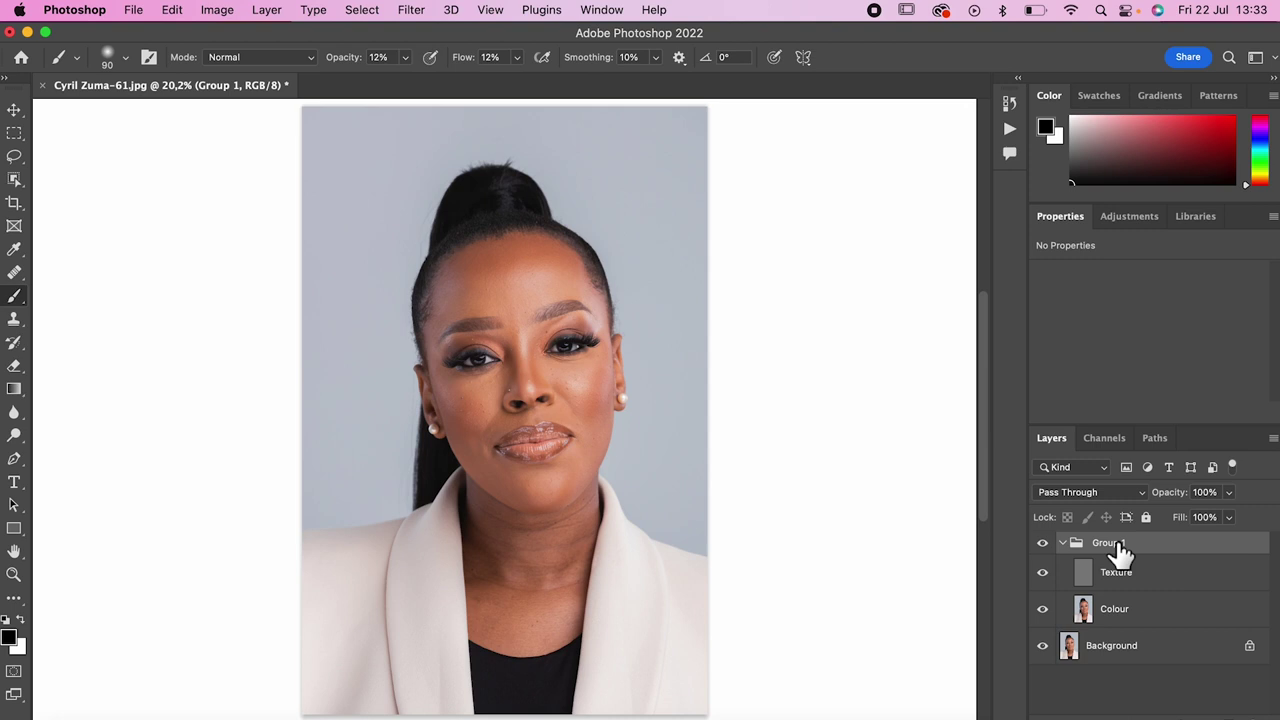
double_click(1110, 542)
text(F)
key(Return)
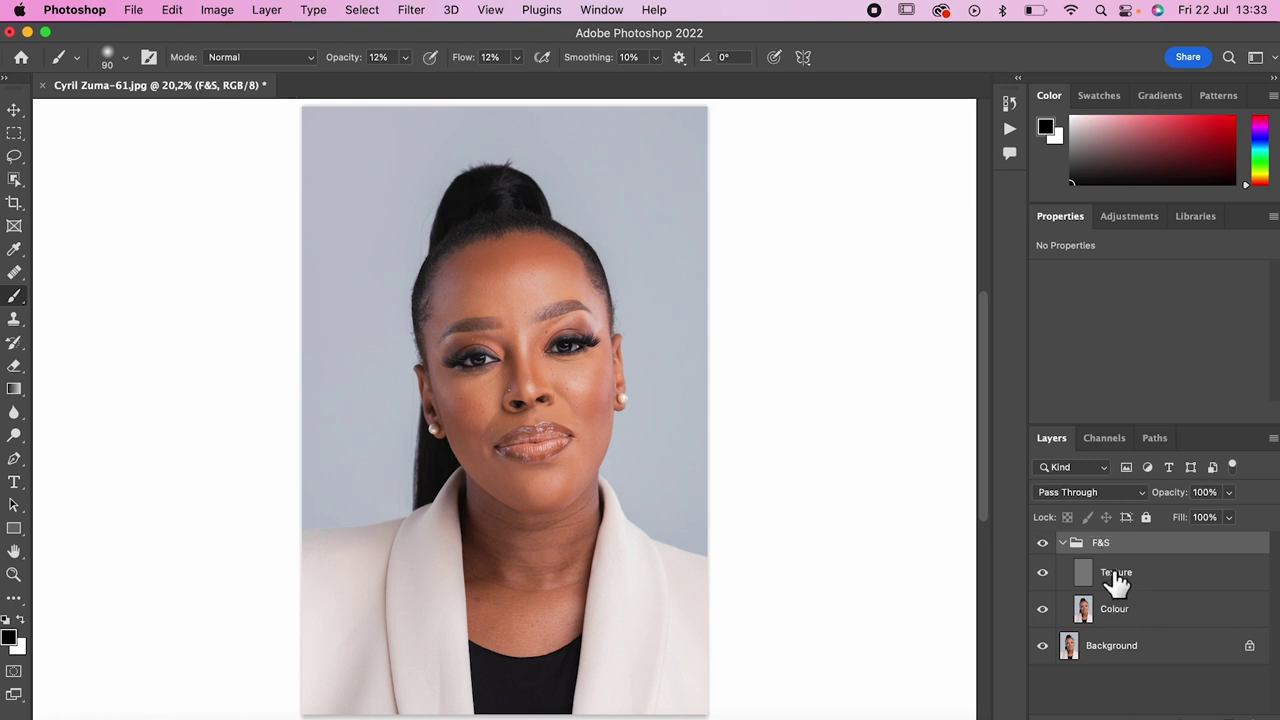
Step: Select the Texture layer and activate the Healing Brush Tool for retouching the face
click(1117, 578)
scroll(486, 320, up, 6)
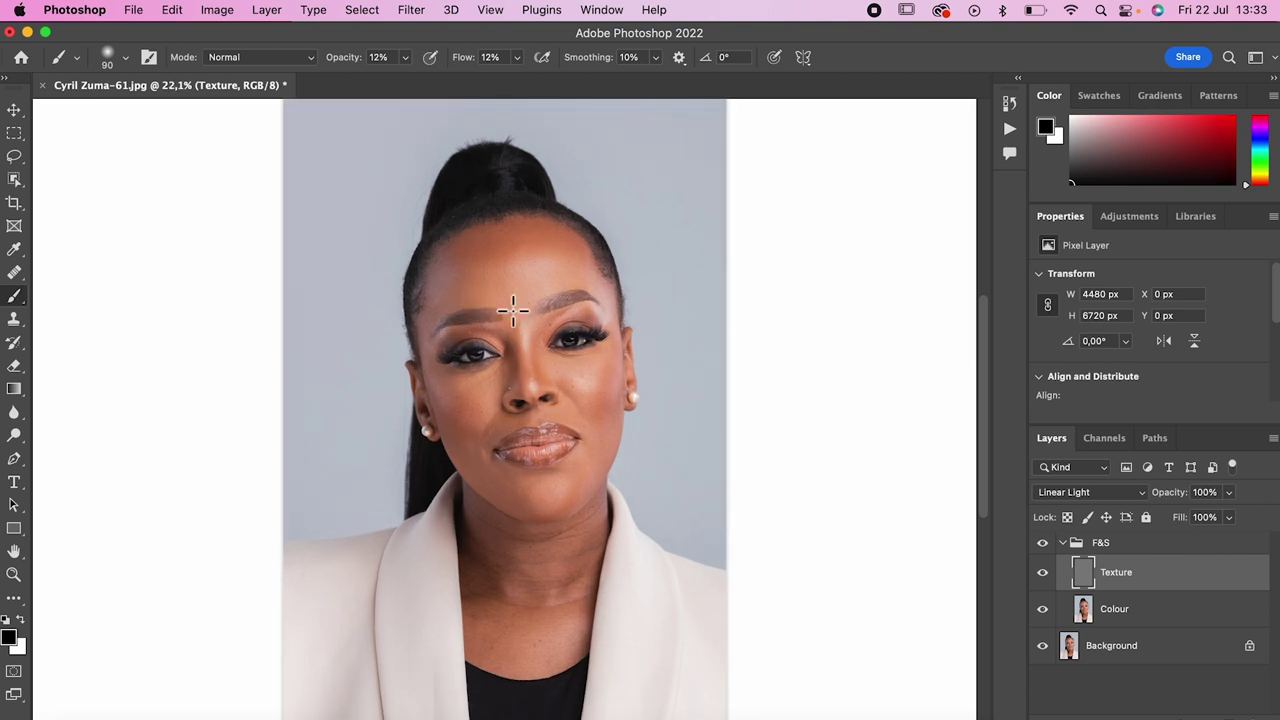
scroll(505, 301, up, 3)
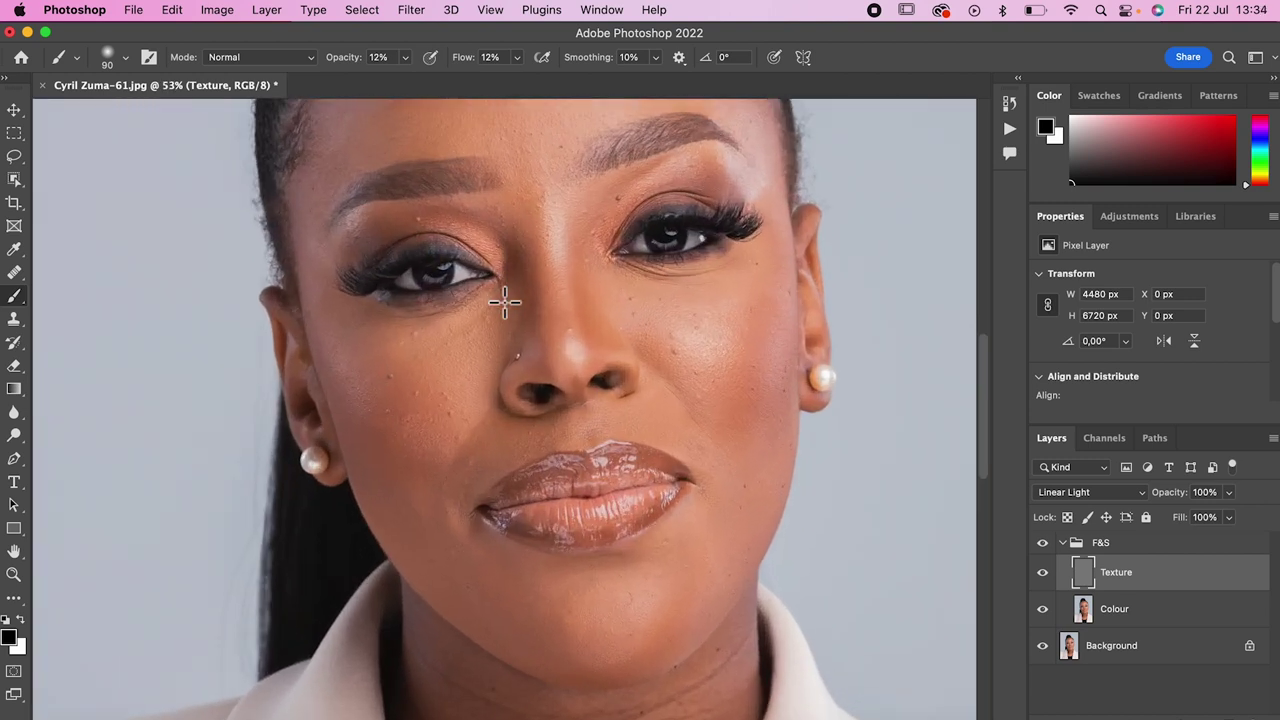
scroll(506, 300, up, 5)
scroll(508, 307, up, 1)
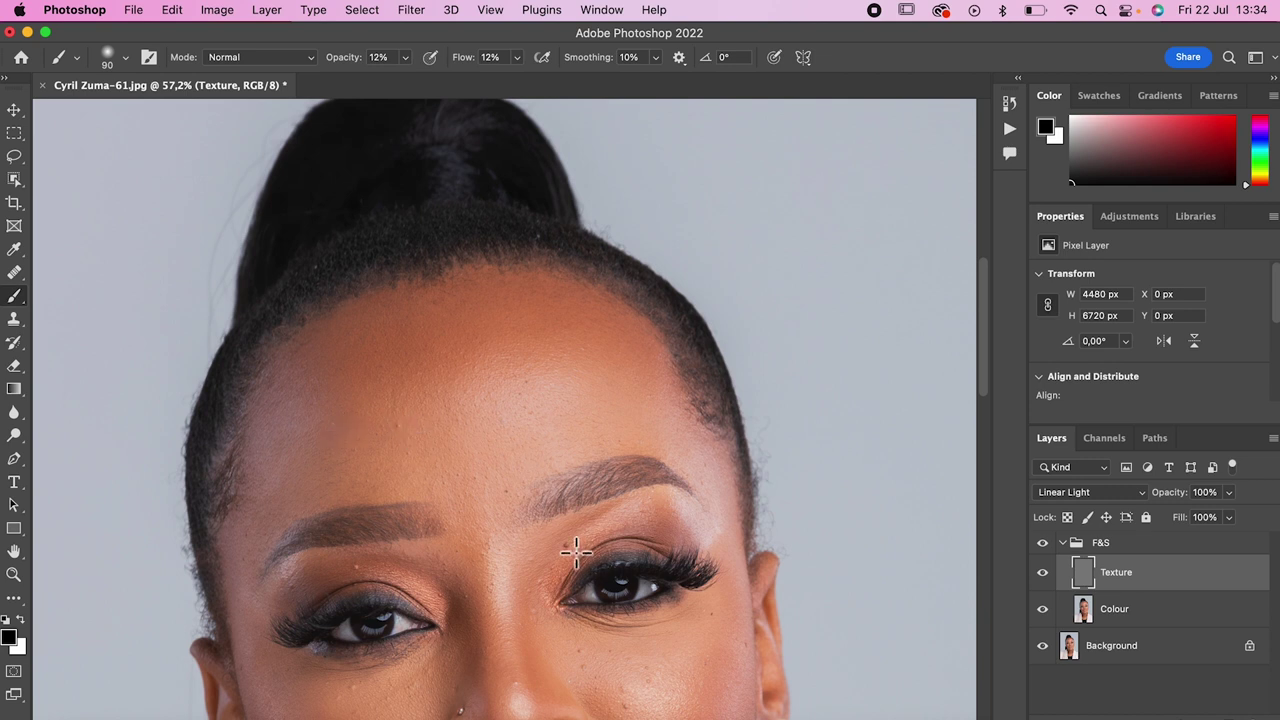
scroll(568, 544, down, 3)
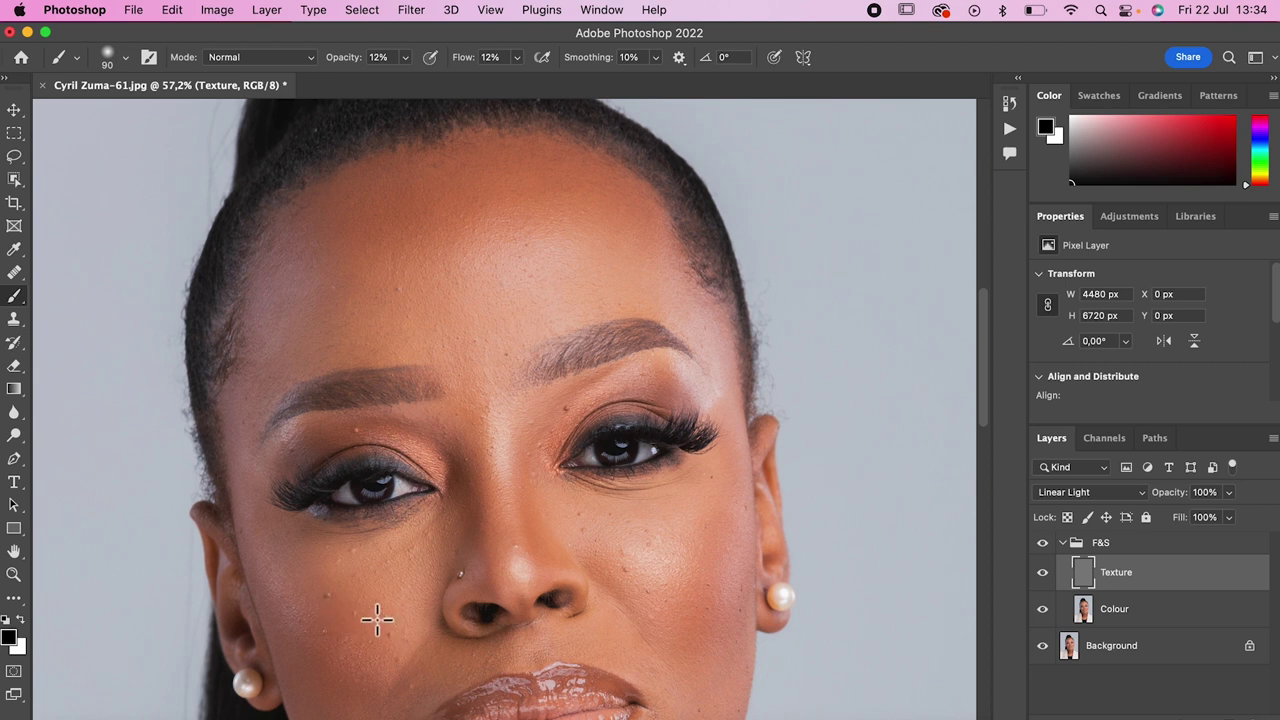
click(10, 273)
right_click(8, 272)
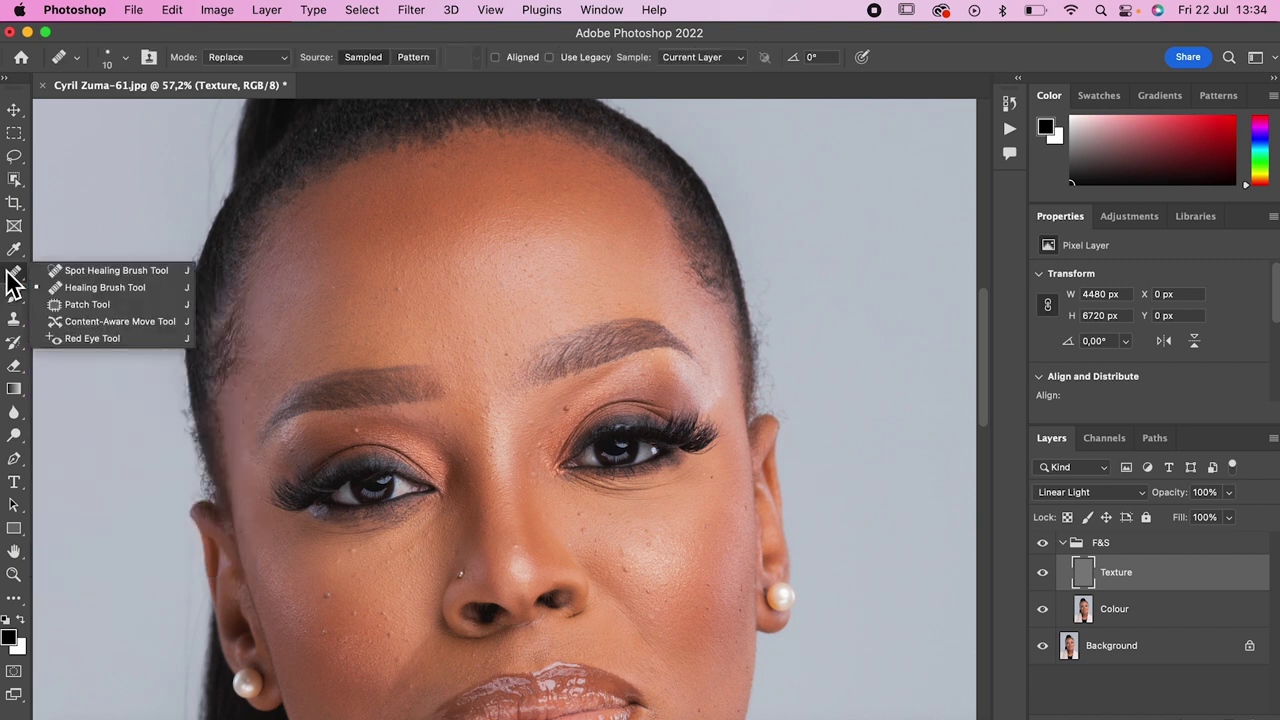
click(75, 289)
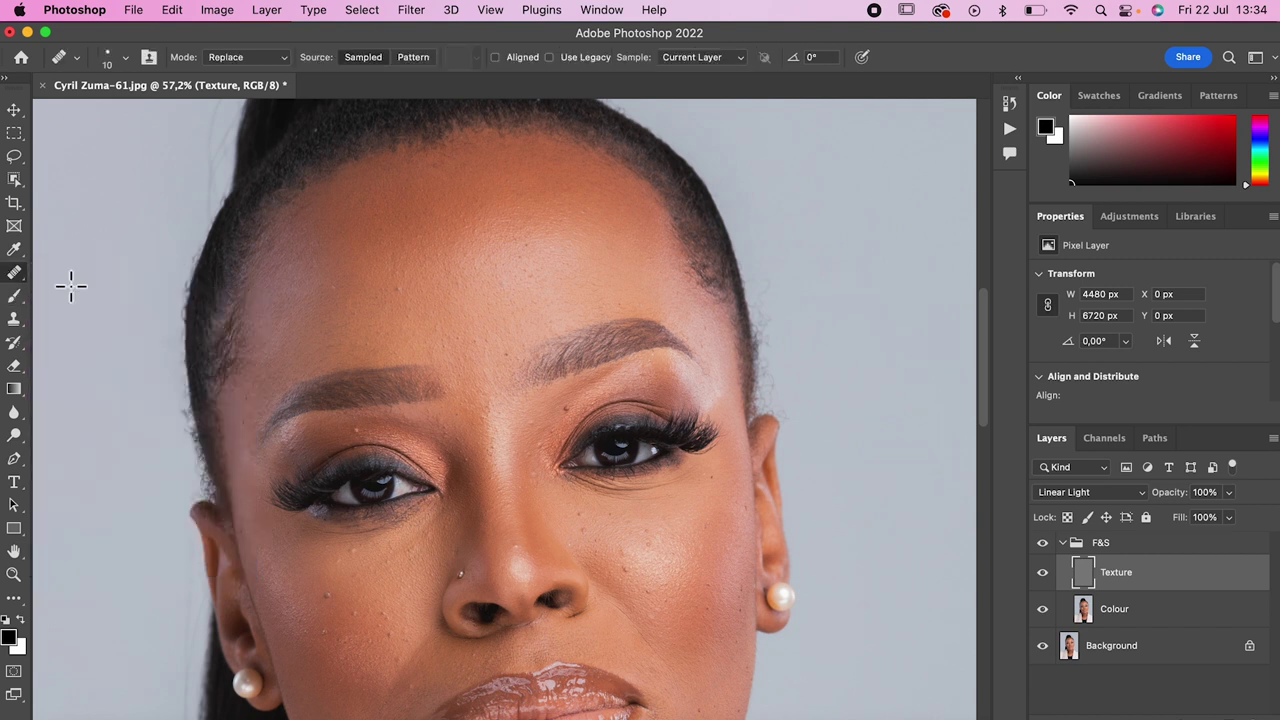
right_click(16, 276)
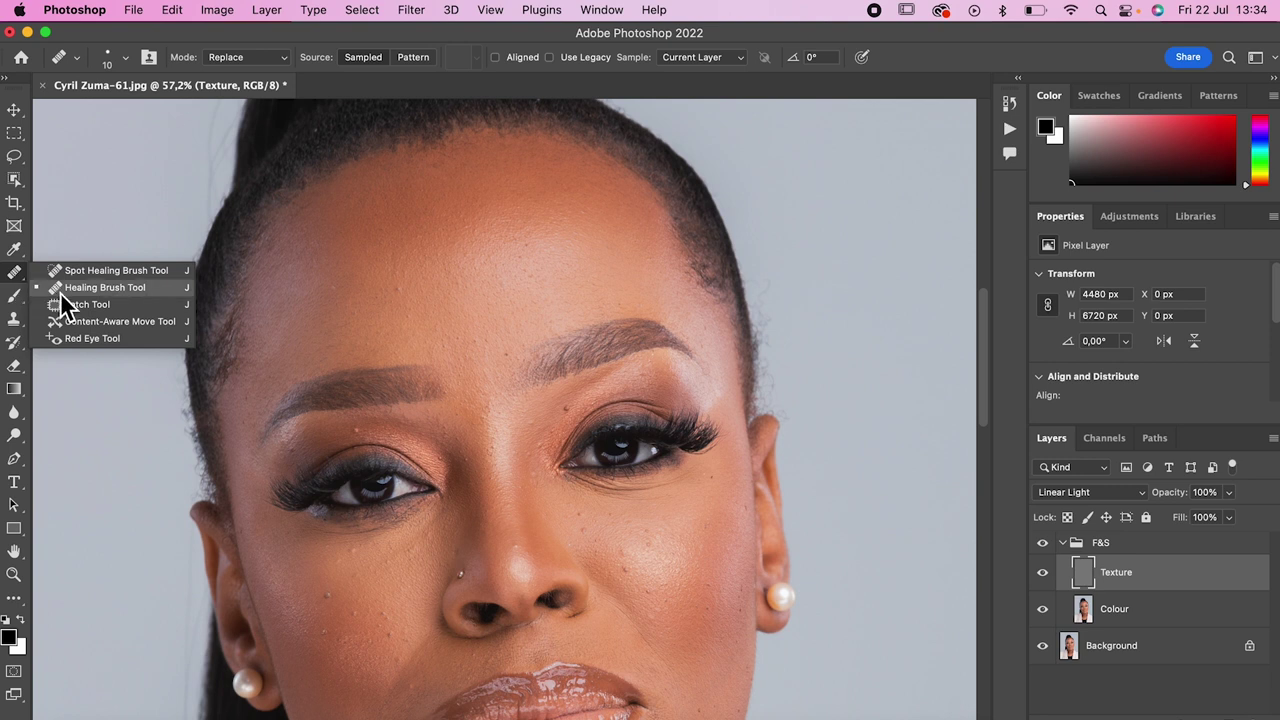
click(61, 291)
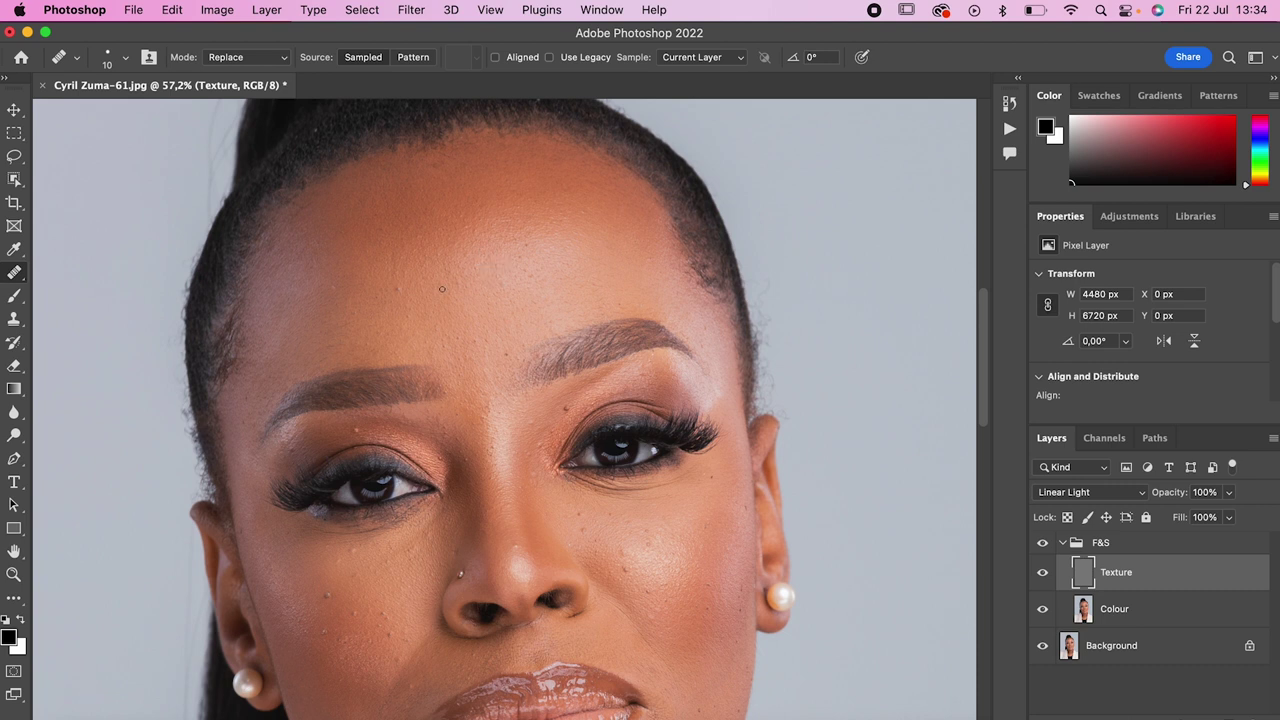
Step: Set the Healing Brush size to 15 to suit the small forehead spots
key(bracketright)
key(bracketleft)
key(bracketright)
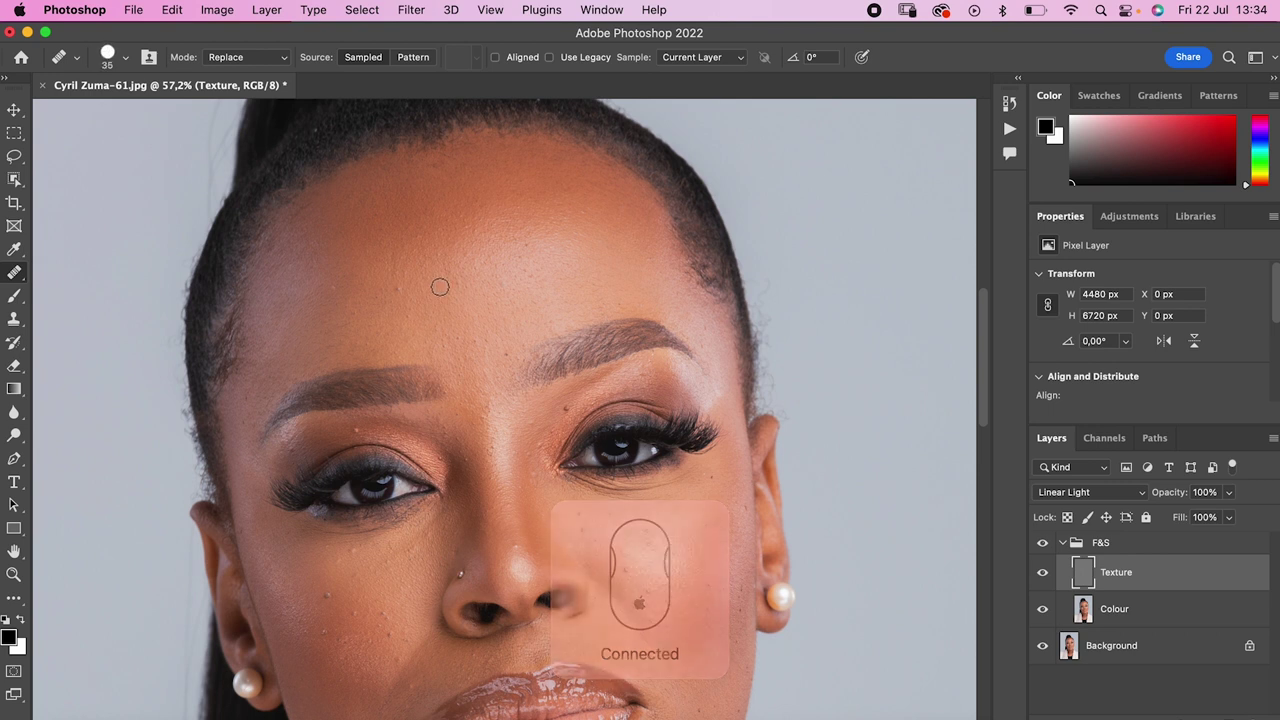
key(bracketright)
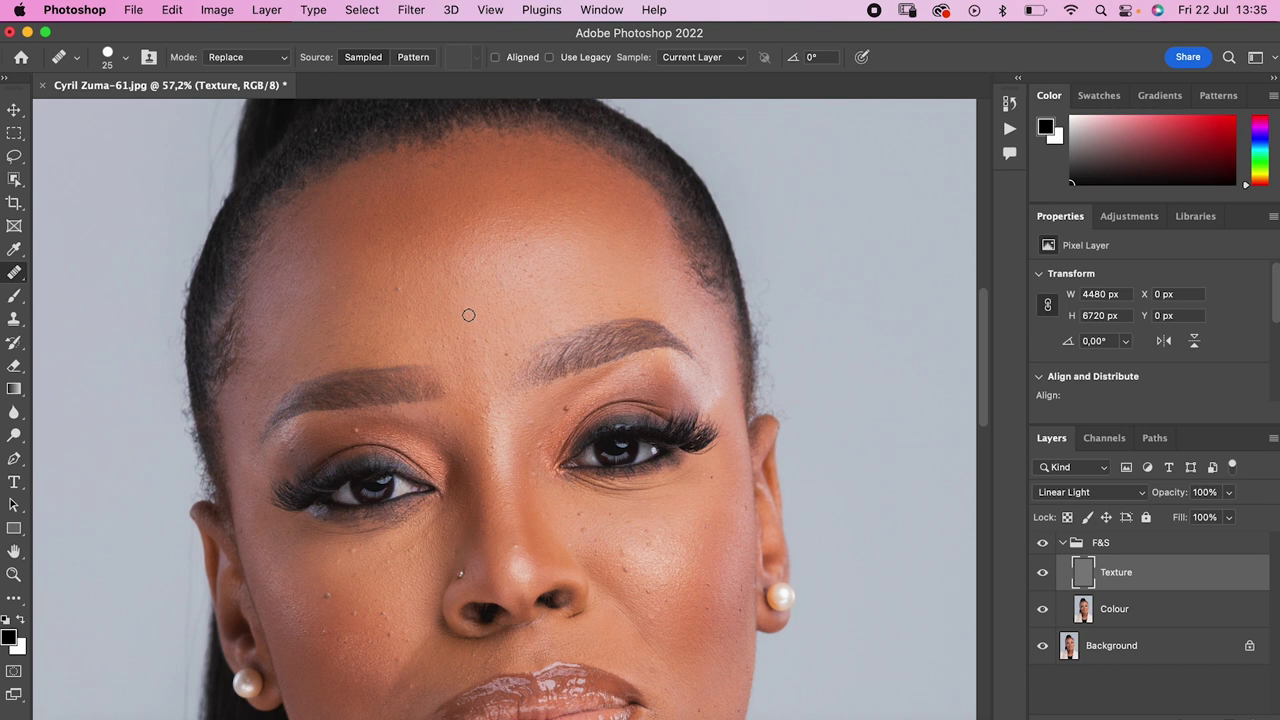
scroll(466, 311, up, 1)
key(bracketleft)
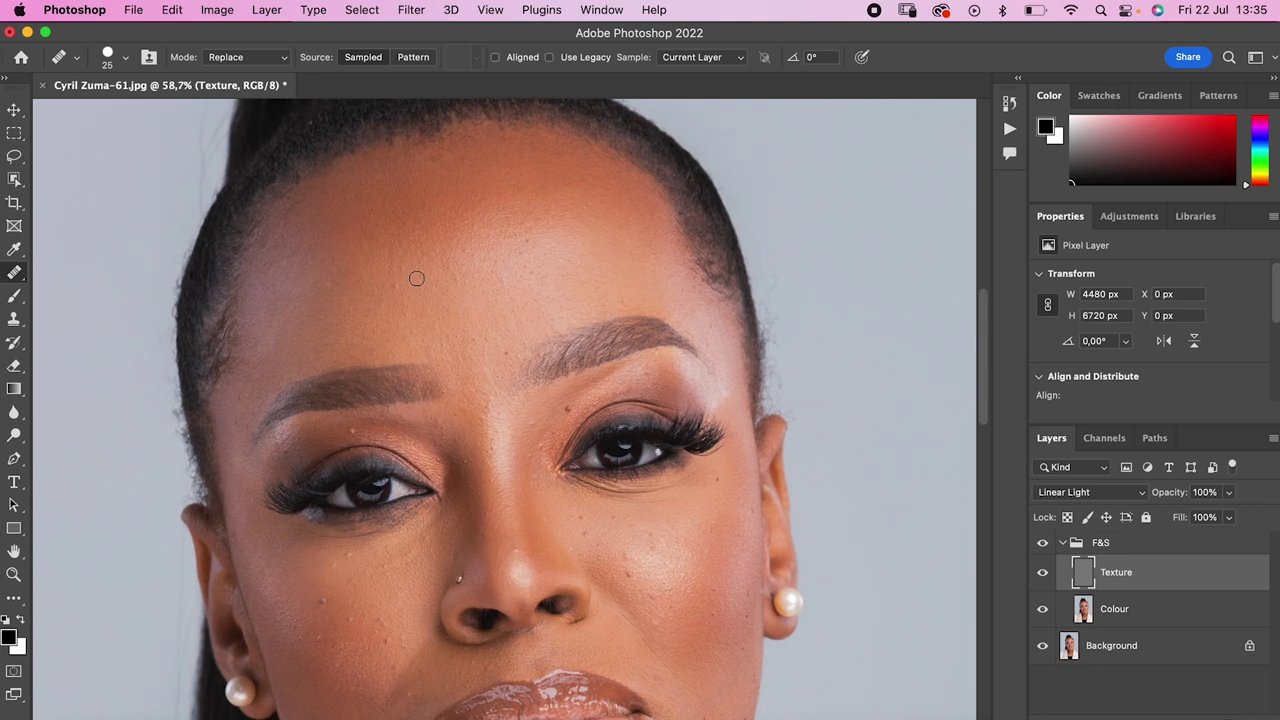
scroll(420, 300, up, 3)
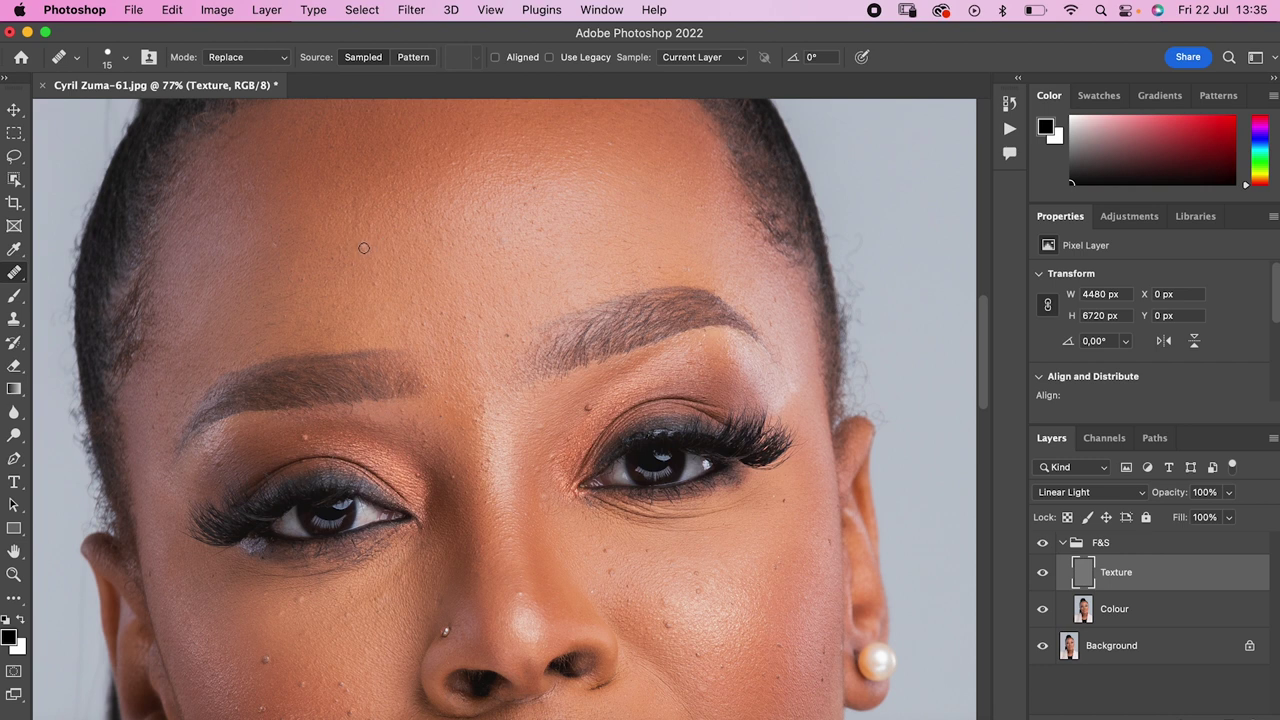
Step: Heal the small spots across the forehead on the Texture layer, sampling clean skin close to each one
alt+click(390, 253)
alt+click(387, 246)
alt+click(385, 230)
alt+click(283, 222)
click(278, 248)
alt+click(269, 180)
click(289, 180)
alt+click(421, 159)
click(395, 151)
alt+click(377, 143)
click(350, 124)
click(310, 139)
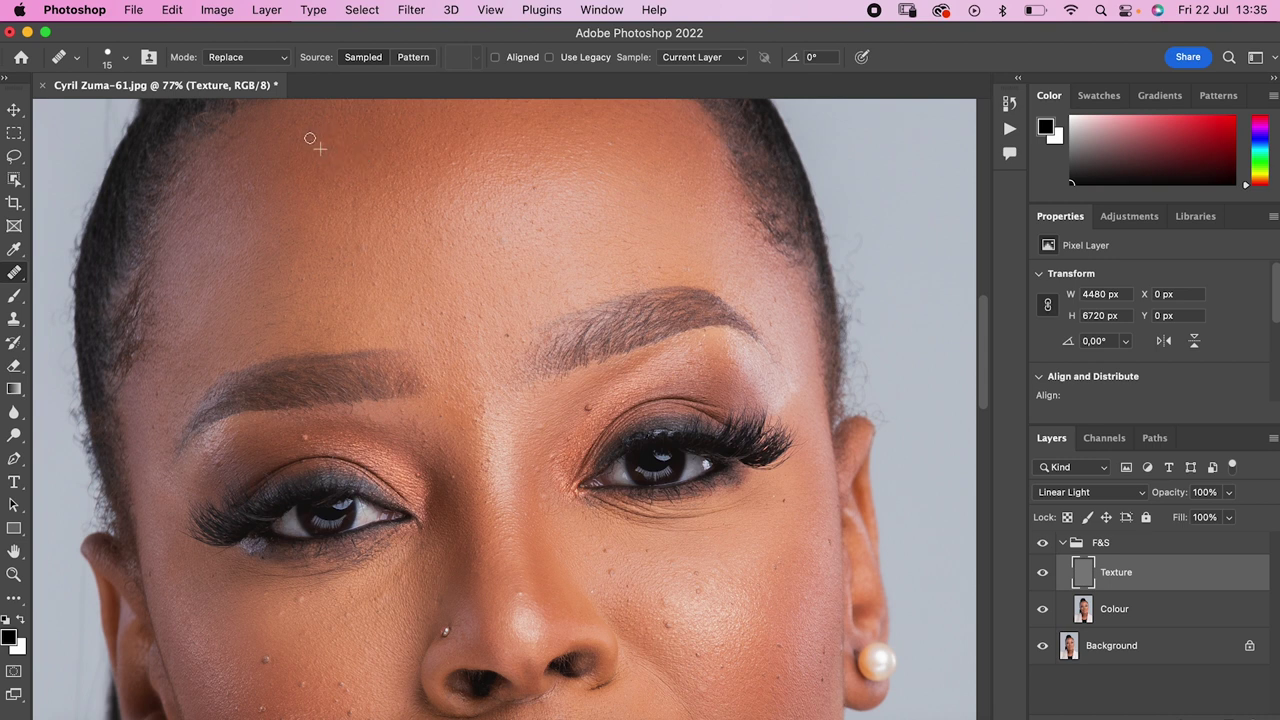
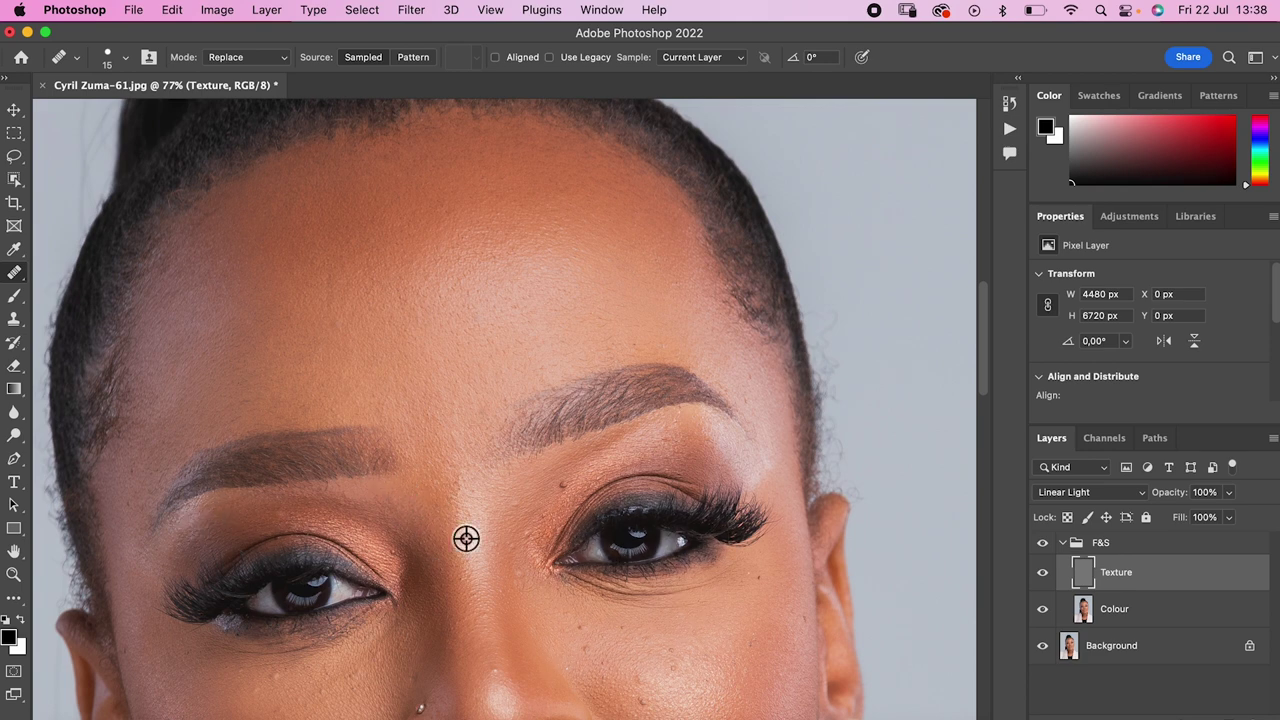
Step: Heal the blemishes between the brows, around the nose and mouth, and on the chin with sampled skin texture
drag(466, 537, 411, 437)
scroll(474, 430, down, 5)
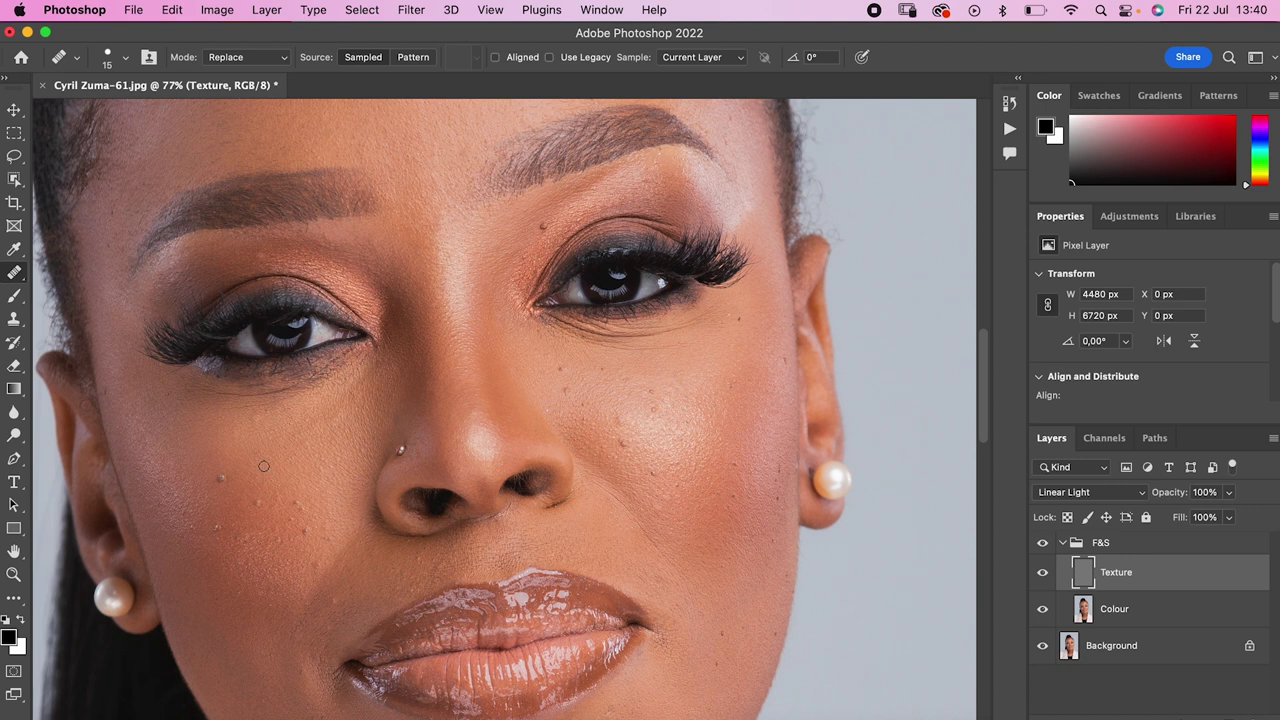
alt+click(170, 436)
scroll(643, 417, down, 6)
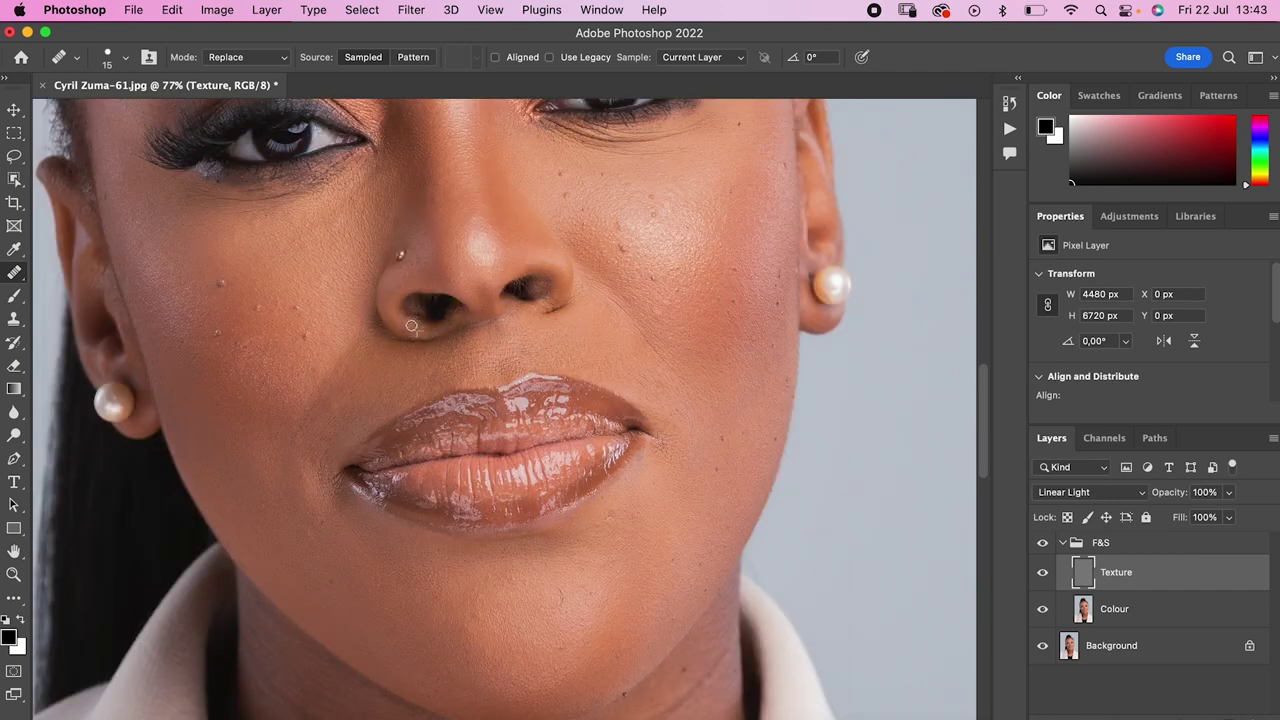
scroll(577, 514, down, 2)
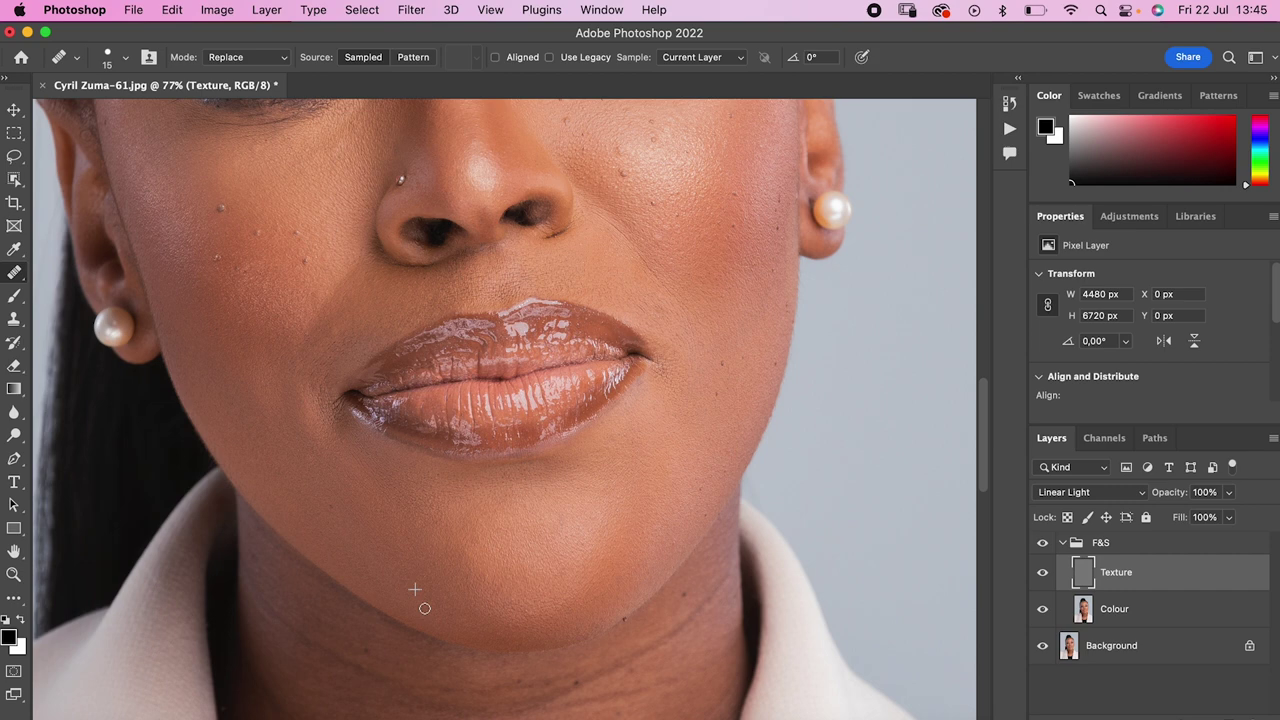
Step: Heal the remaining small blemishes on the cheek and jawline of the Texture layer using nearby clean skin
scroll(714, 471, up, 10)
scroll(363, 361, down, 3)
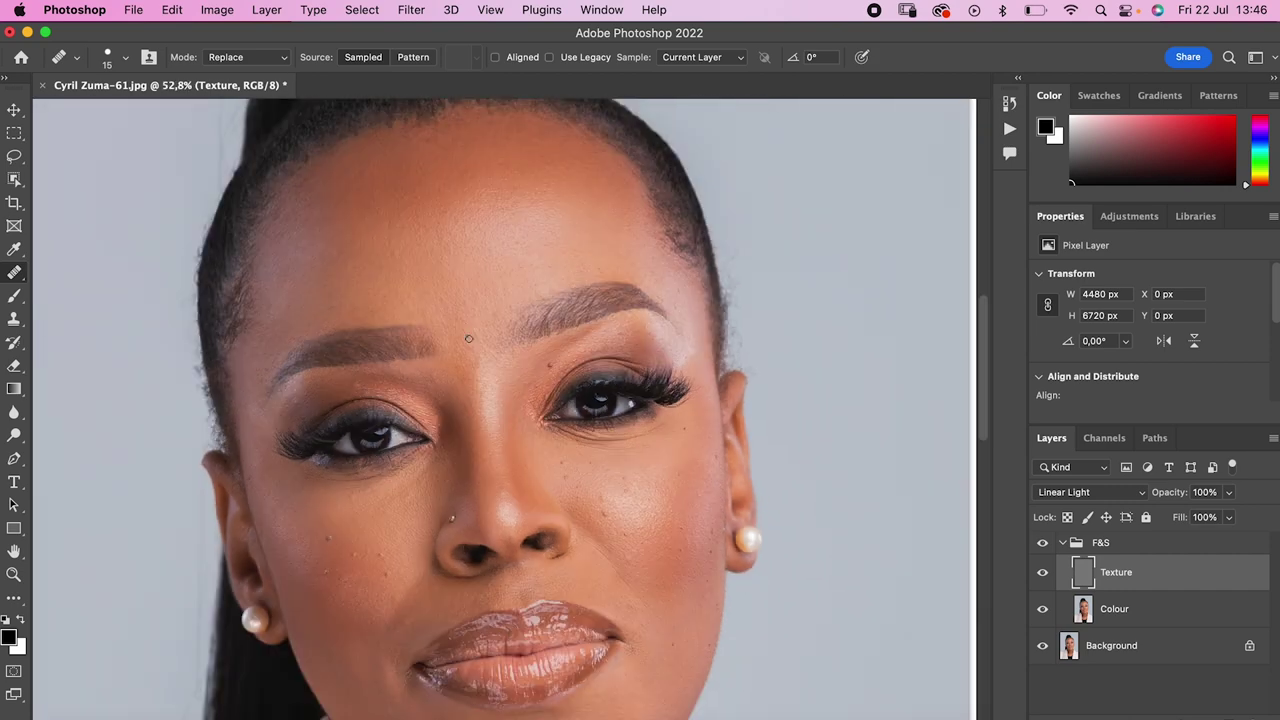
scroll(586, 364, down, 5)
scroll(640, 334, up, 5)
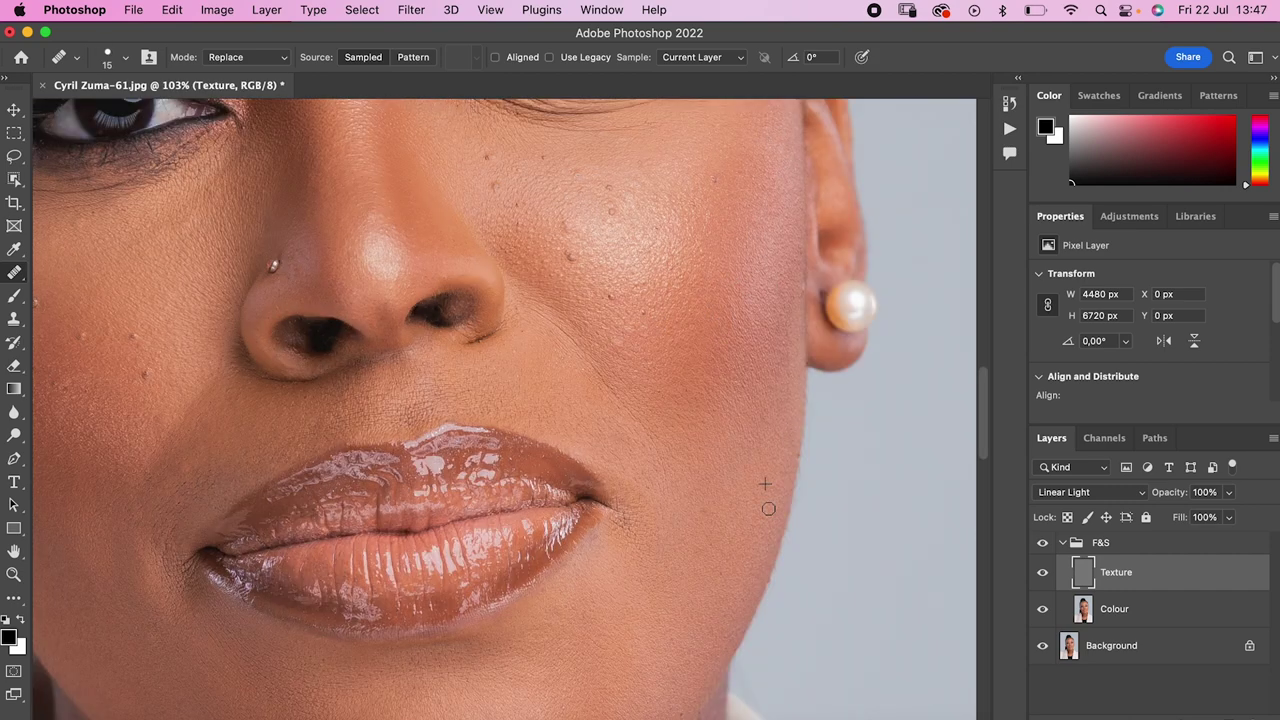
scroll(237, 549, up, 3)
scroll(303, 373, down, 4)
scroll(303, 373, up, 10)
scroll(303, 373, down, 4)
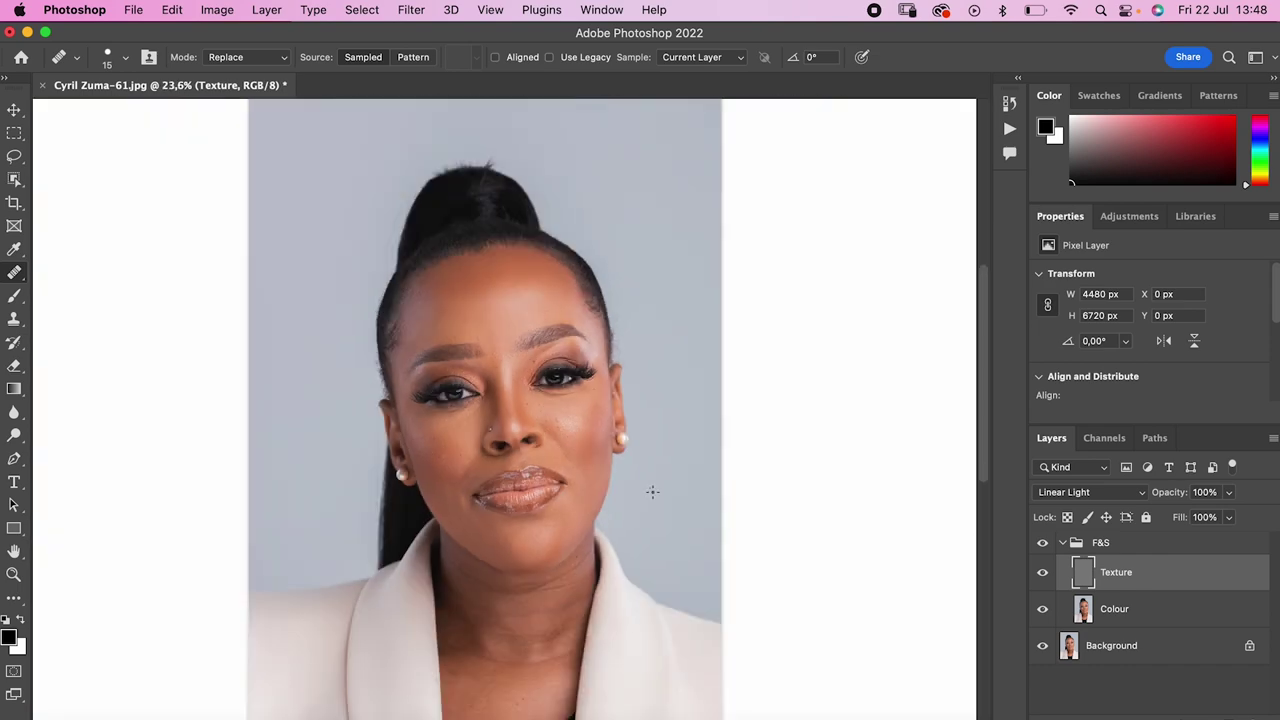
scroll(496, 620, up, 10)
scroll(706, 520, down, 6)
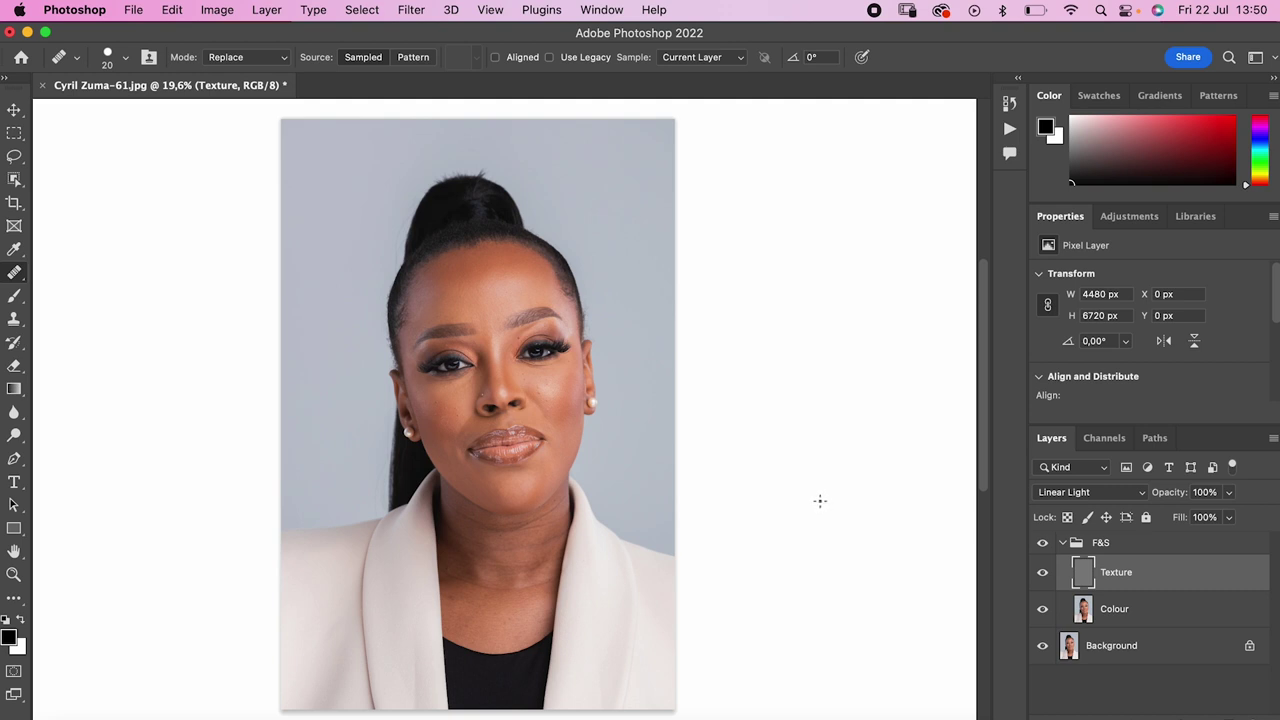
Step: Toggle the F&S group's visibility repeatedly to compare the healed skin with the original, ending with the group shown
click(1043, 545)
key(super+plus)
click(1043, 545)
click(1044, 545)
click(1044, 545)
click(1044, 545)
click(1044, 545)
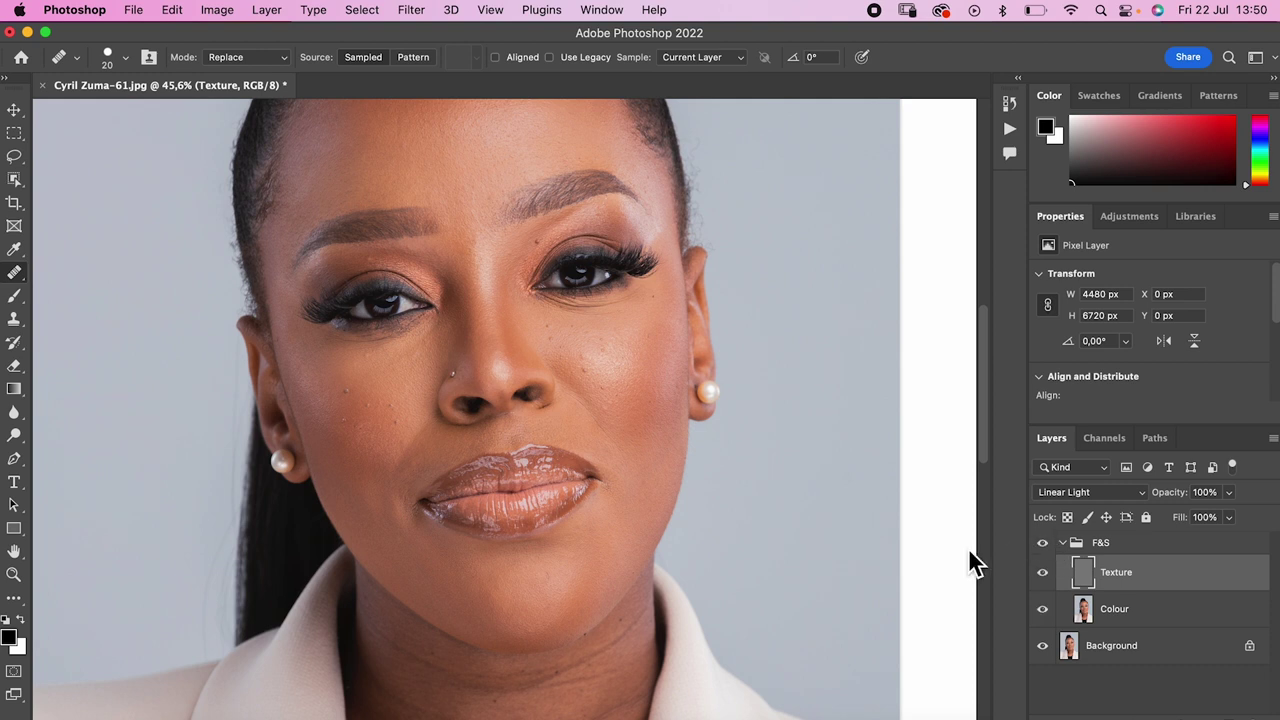
scroll(885, 555, up, 3)
click(1050, 546)
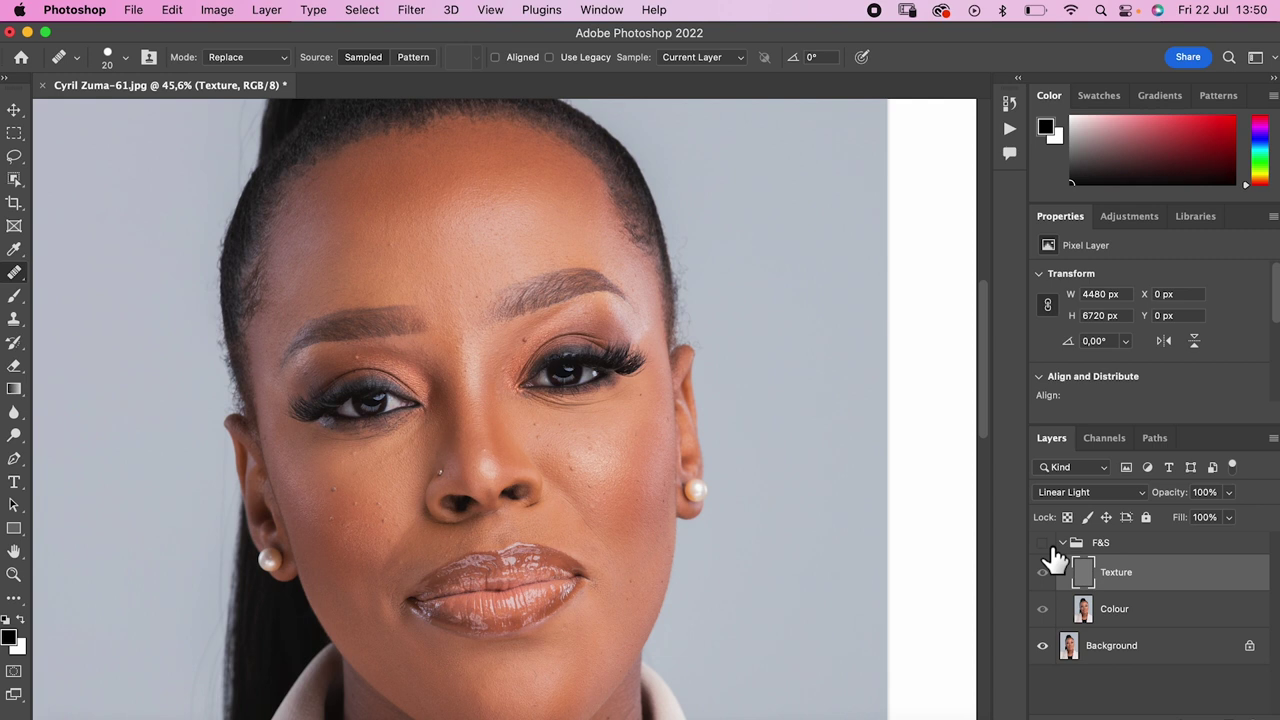
click(1047, 547)
click(1047, 548)
click(1047, 548)
key(super+minus)
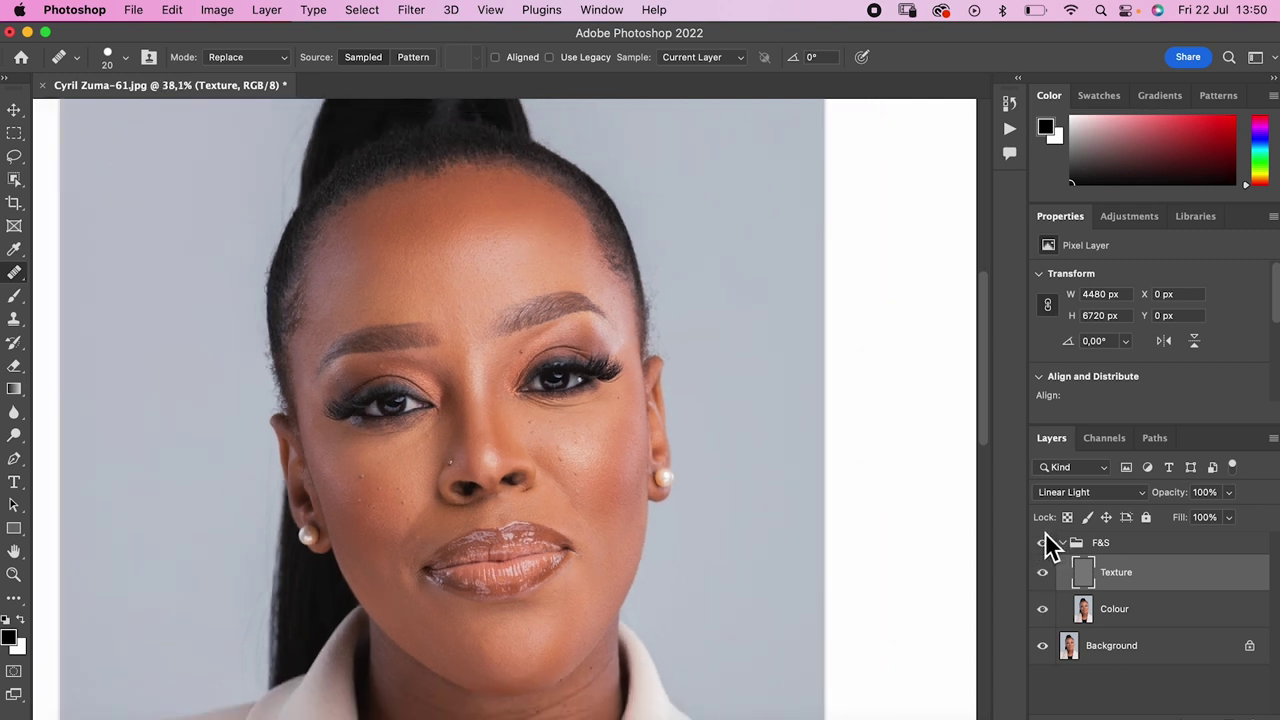
scroll(698, 510, down, 3)
scroll(701, 499, down, 2)
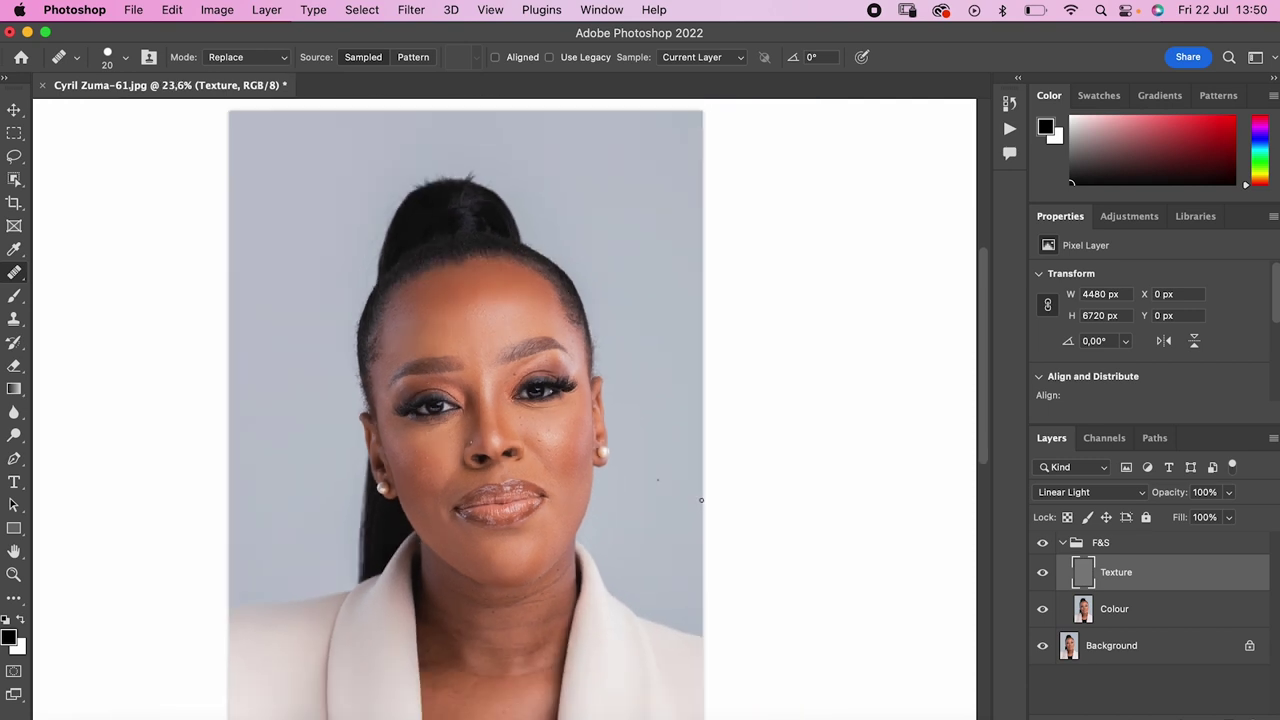
scroll(703, 499, down, 2)
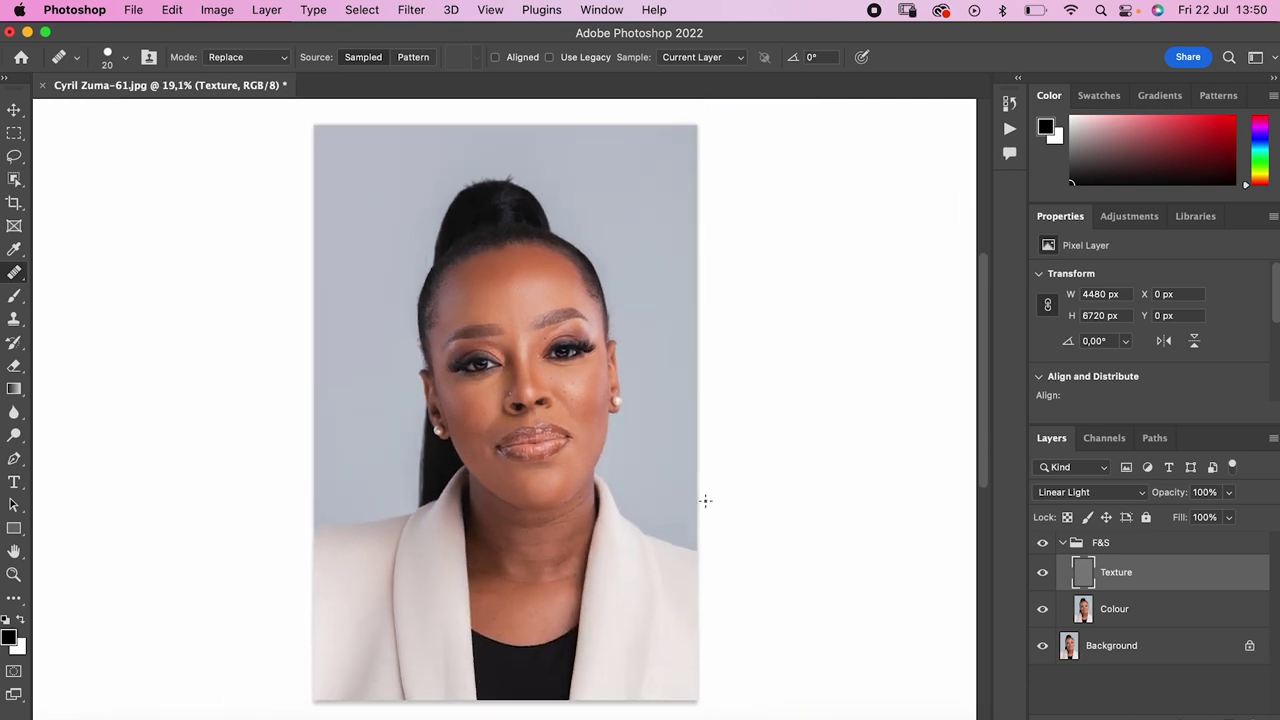
Step: Select the Colour layer and activate the Mixer Brush Tool, leaving loading the brush after each stroke turned off
click(1137, 616)
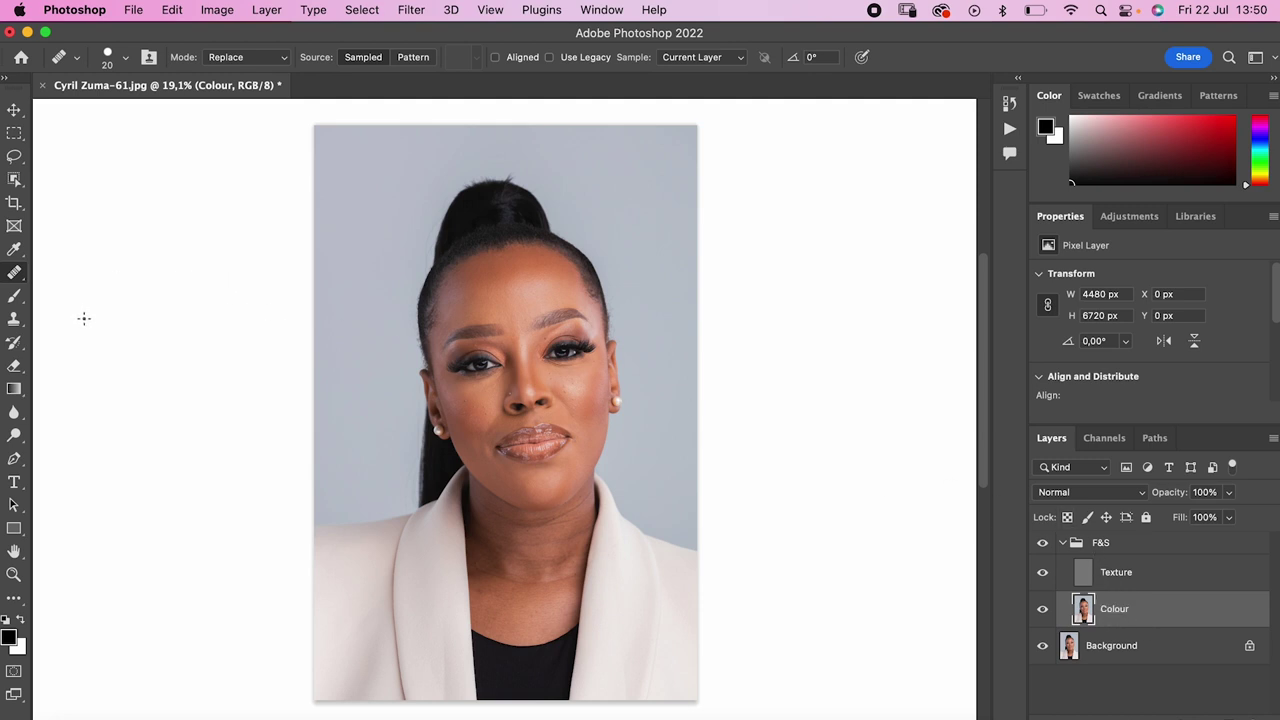
click(16, 300)
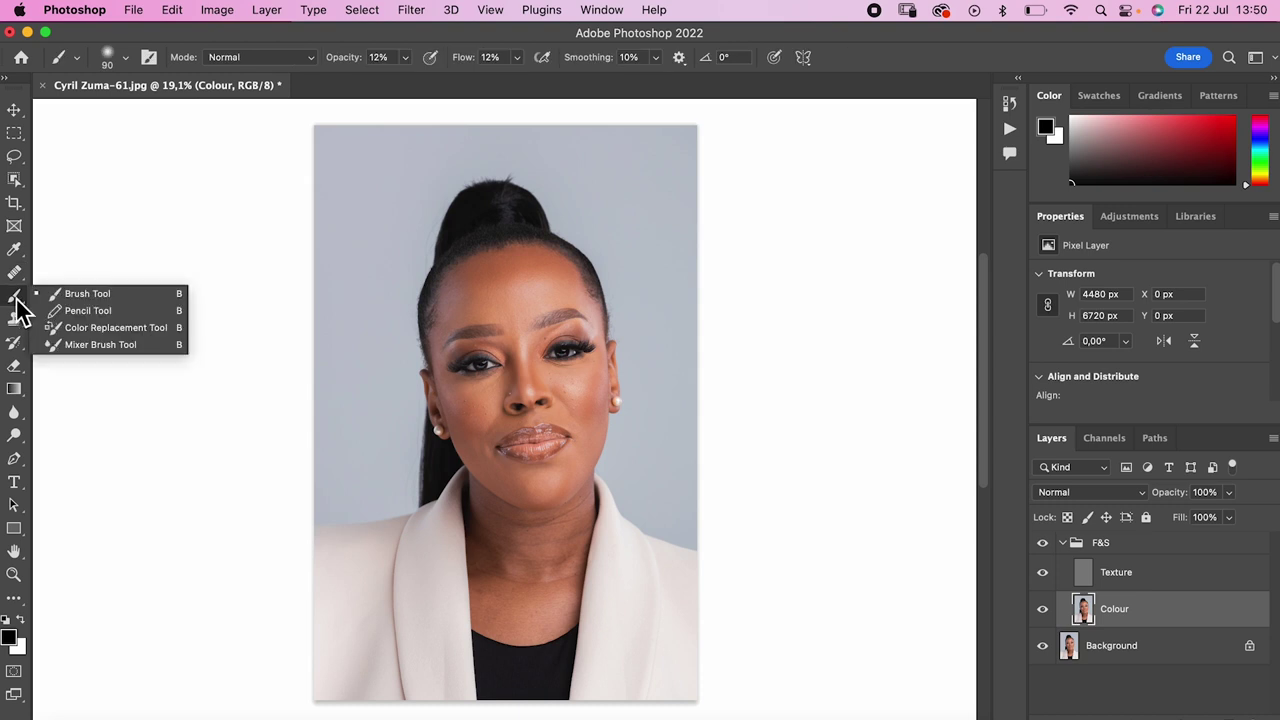
click(76, 344)
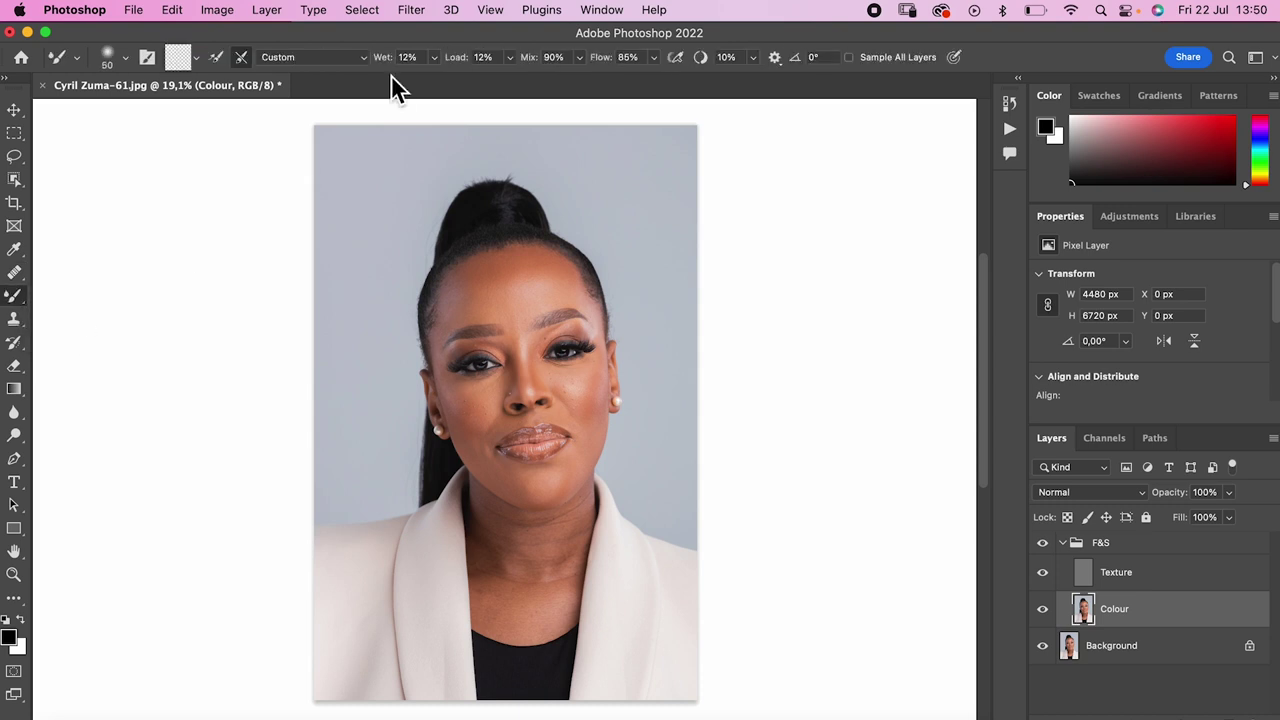
click(217, 59)
click(218, 58)
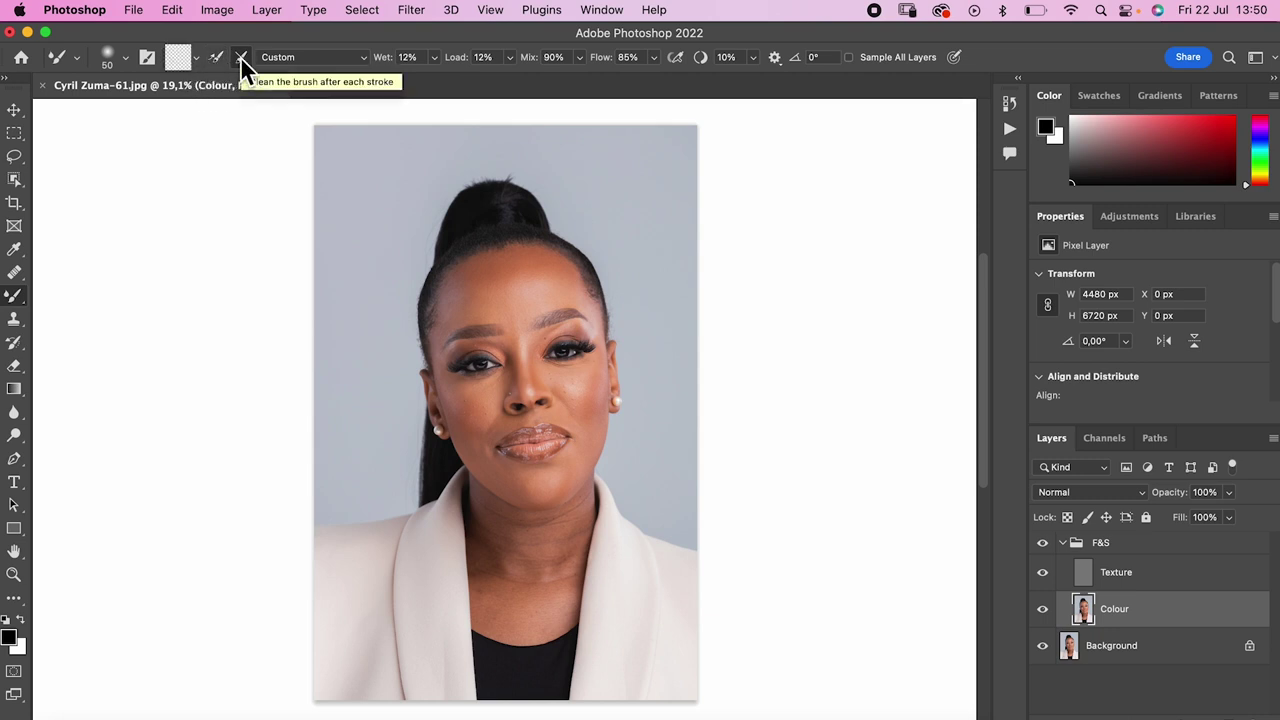
Step: Set the Mixer Brush to clean after each stroke, with Wet 12%, Load 75% and Flow 100%
click(243, 58)
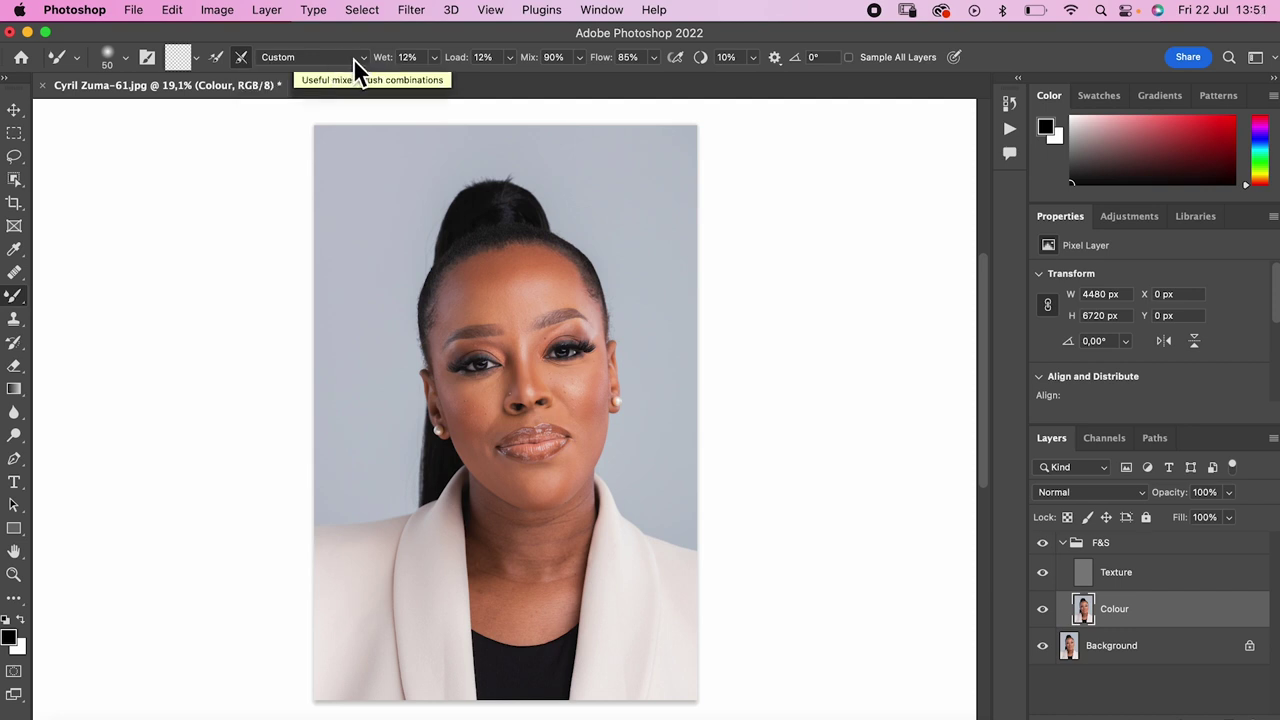
click(406, 57)
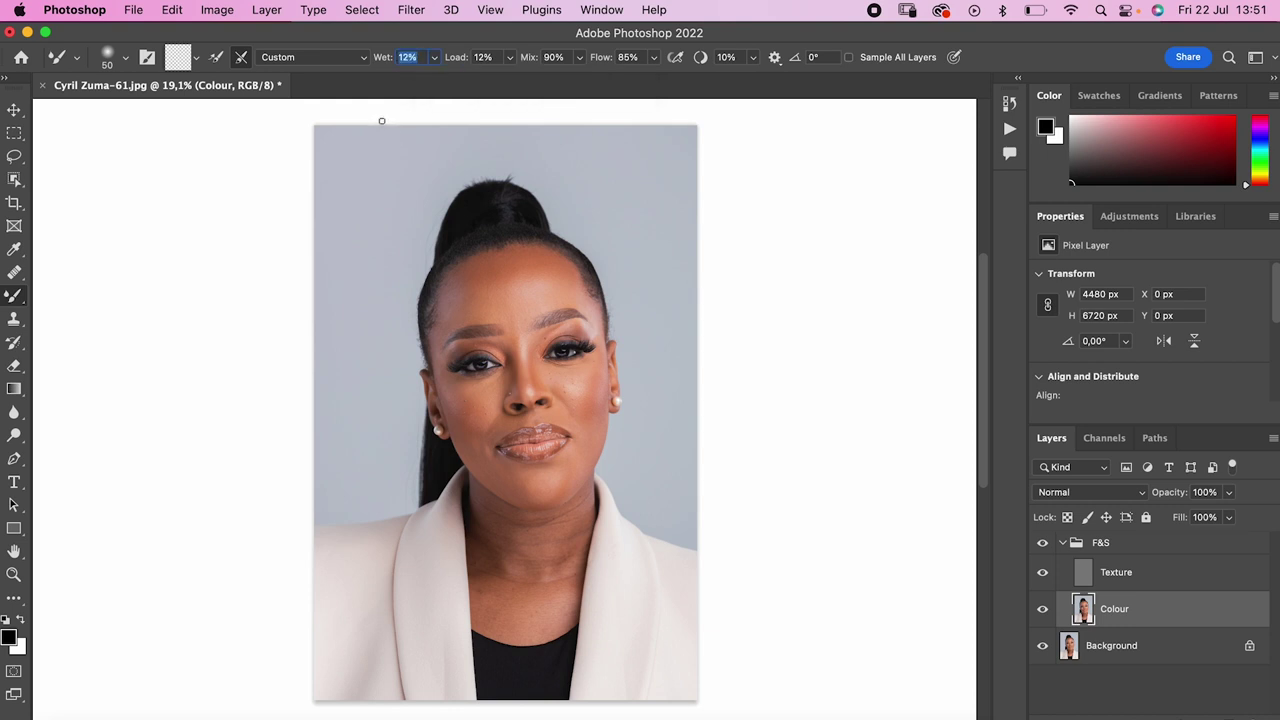
text(12)
key(Tab)
text(75)
key(Return)
click(627, 57)
text(100)
key(Return)
Step: Blend the skin tones of the face, neck and chest on the Colour layer, varying the Mixer Brush size and ending at 175
key(bracketright)
key(bracketright)
key(bracketright)
key(bracketright)
key(bracketright)
key(bracketright)
key(bracketright)
key(bracketleft)
key(bracketleft)
key(bracketright)
key(bracketright)
key(bracketleft)
key(bracketleft)
key(bracketleft)
key(bracketleft)
key(bracketleft)
key(bracketright)
key(bracketright)
key(bracketleft)
key(bracketleft)
key(bracketright)
key(bracketright)
key(bracketright)
key(bracketleft)
key(bracketright)
key(bracketright)
key(bracketright)
key(bracketleft)
Step: Toggle the F&S group's visibility to compare the blended skin with the original across the whole portrait
click(1042, 542)
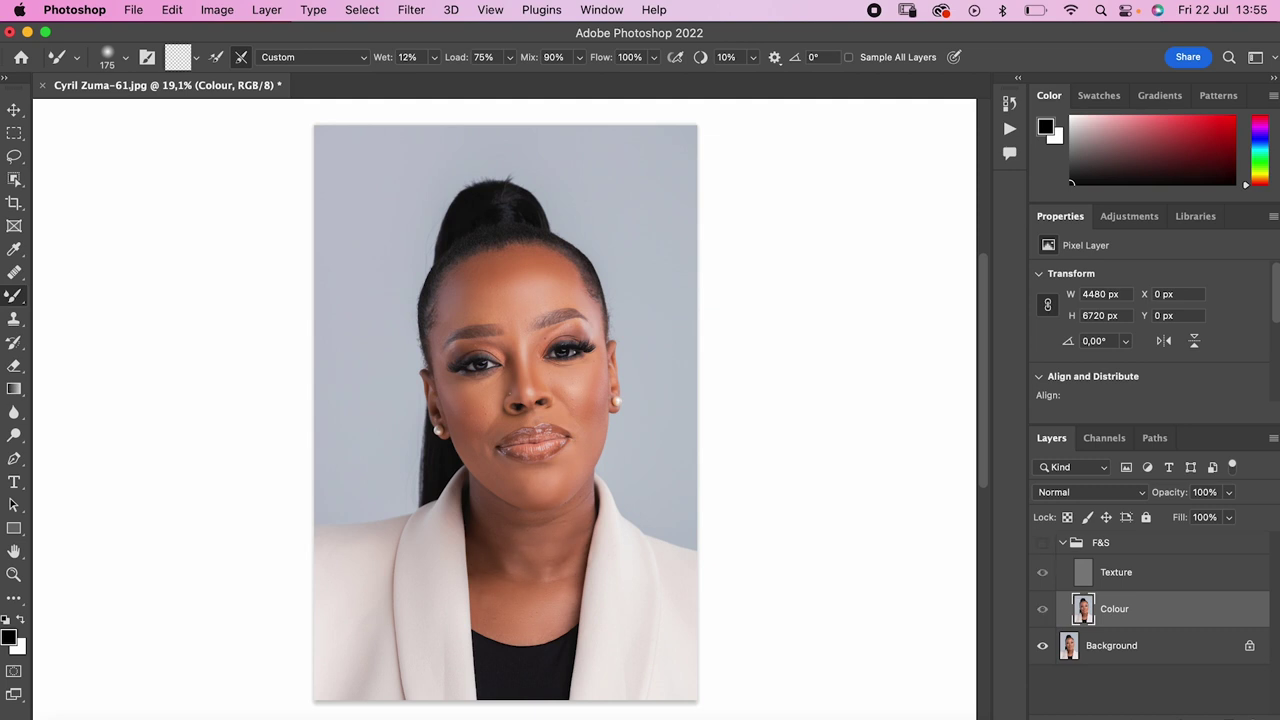
click(1042, 542)
click(1042, 542)
click(1042, 542)
Step: Compare the face close up by hiding and showing the Colour layer and the F&S group, leaving both shown
scroll(490, 360, up, 5)
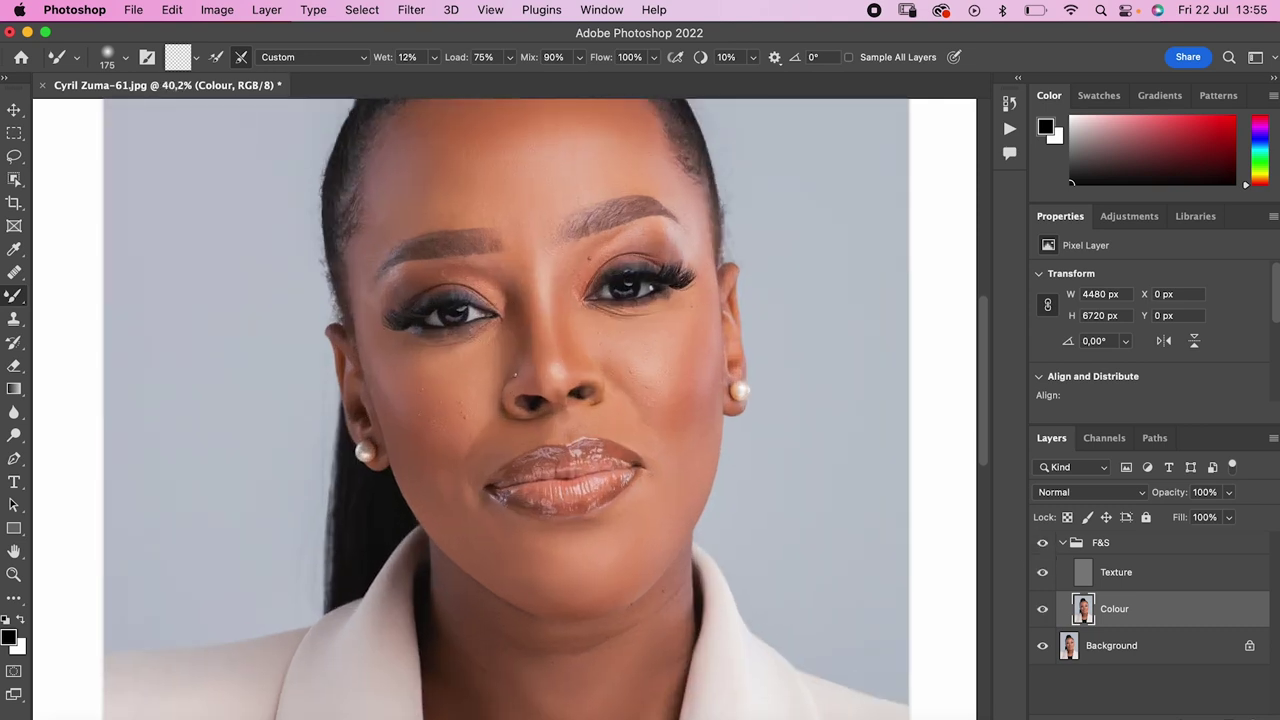
scroll(587, 412, up, 2)
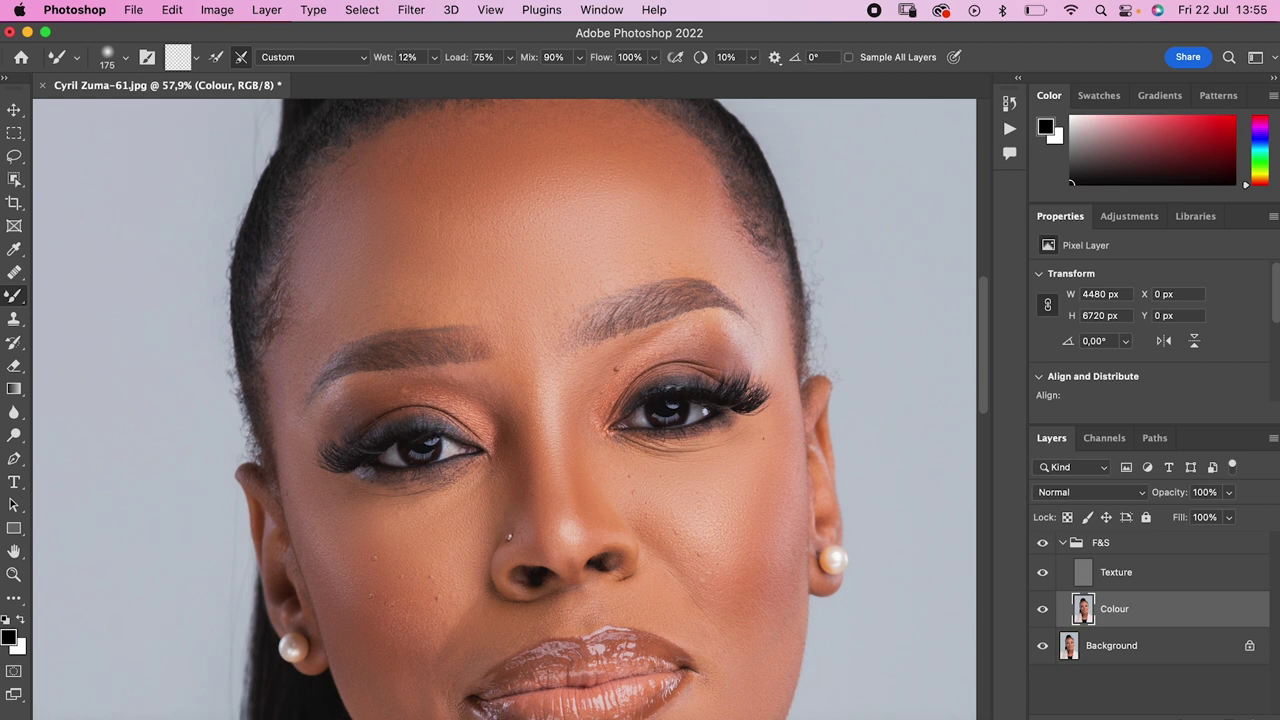
click(1042, 608)
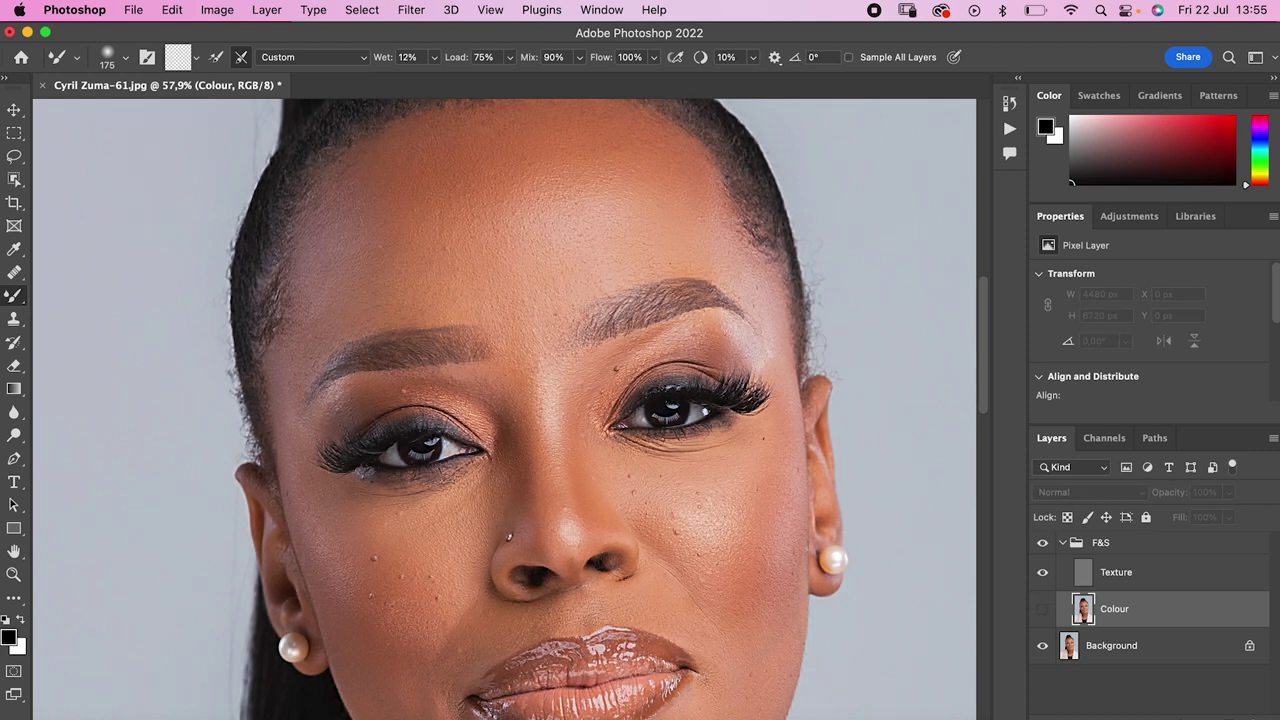
click(1042, 608)
click(1042, 542)
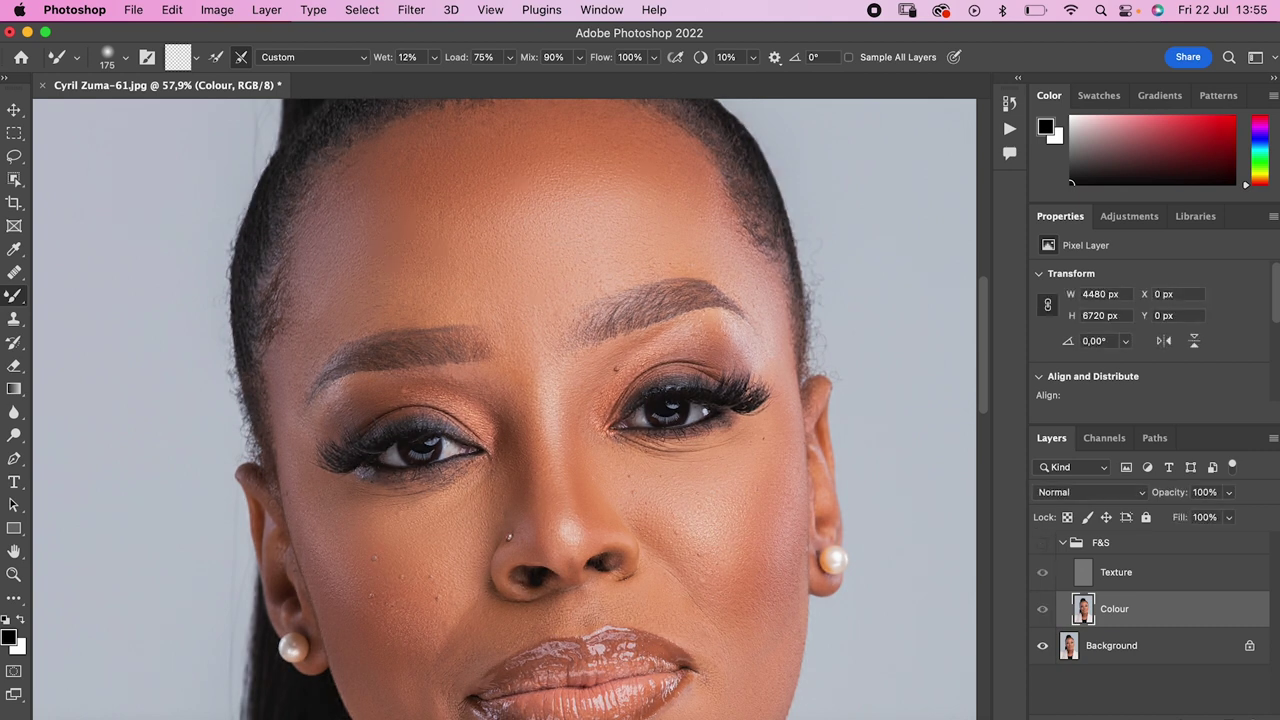
click(1042, 542)
Step: Examine the retouched skin close up around the eyes, cheeks, mouth, neck and chest for uneven tones
scroll(684, 484, up, 1)
scroll(682, 476, up, 10)
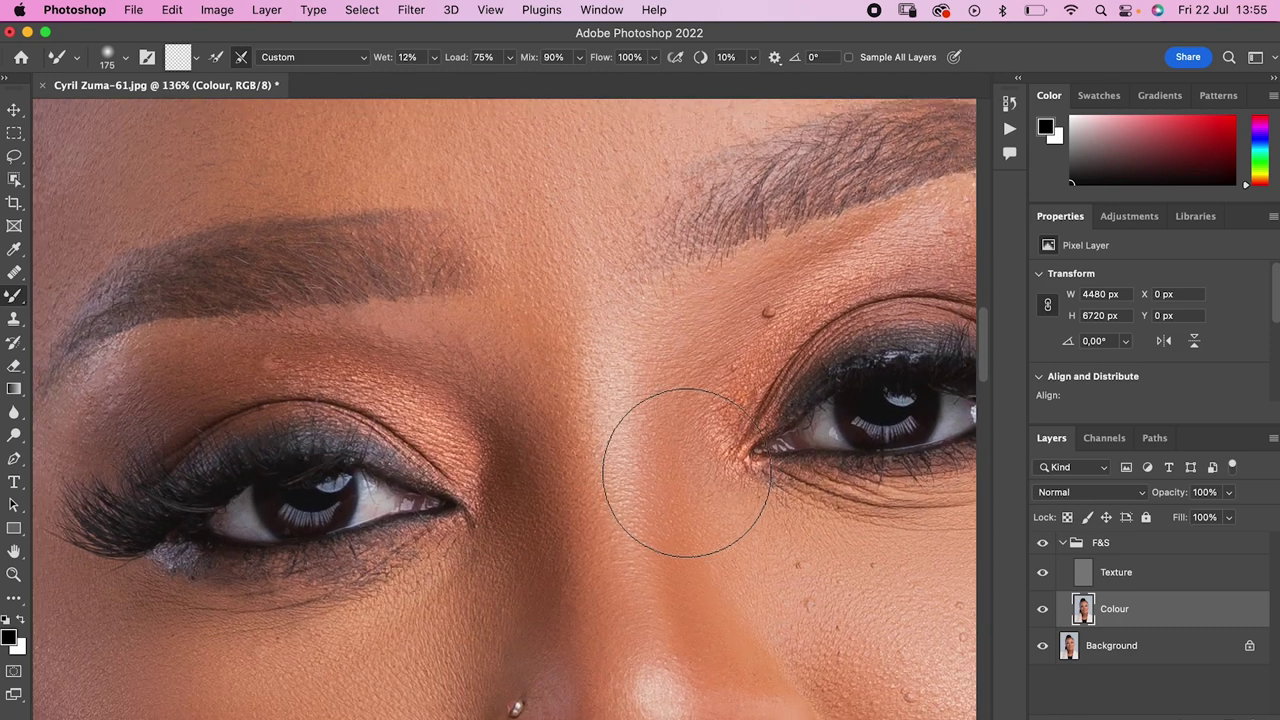
scroll(688, 472, down, 10)
scroll(688, 472, down, 1)
scroll(688, 470, down, 5)
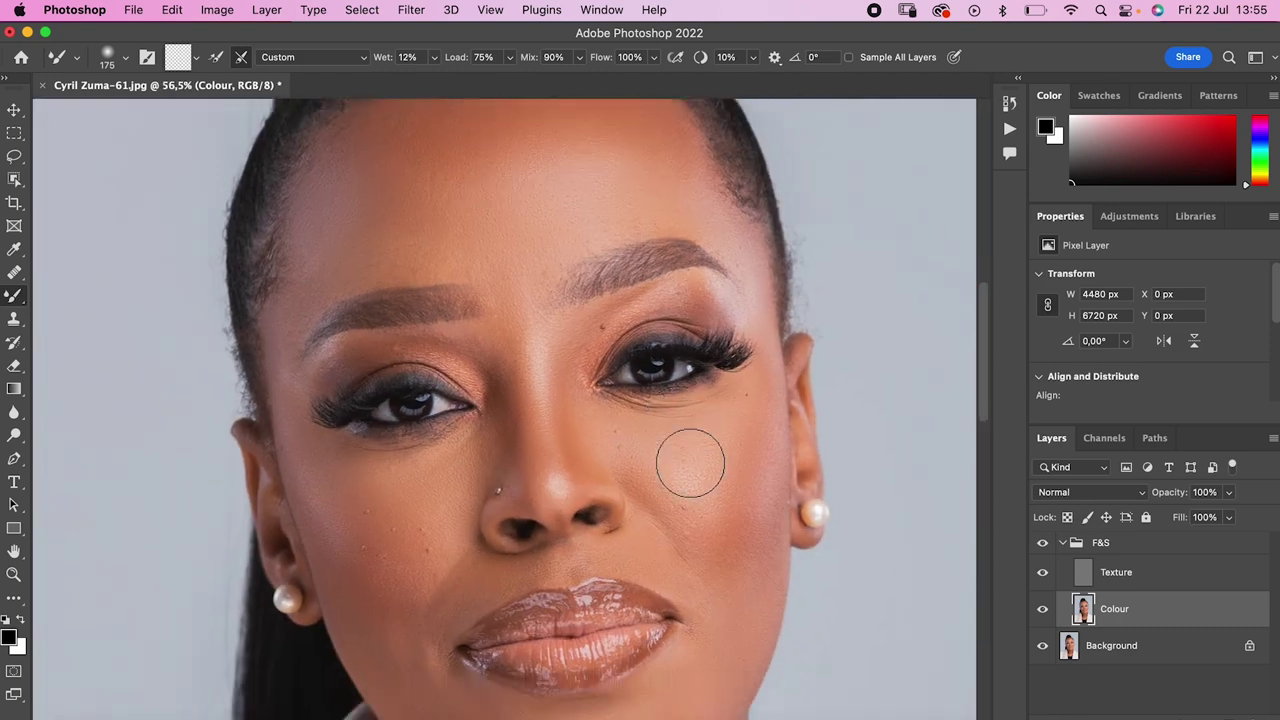
scroll(689, 463, down, 2)
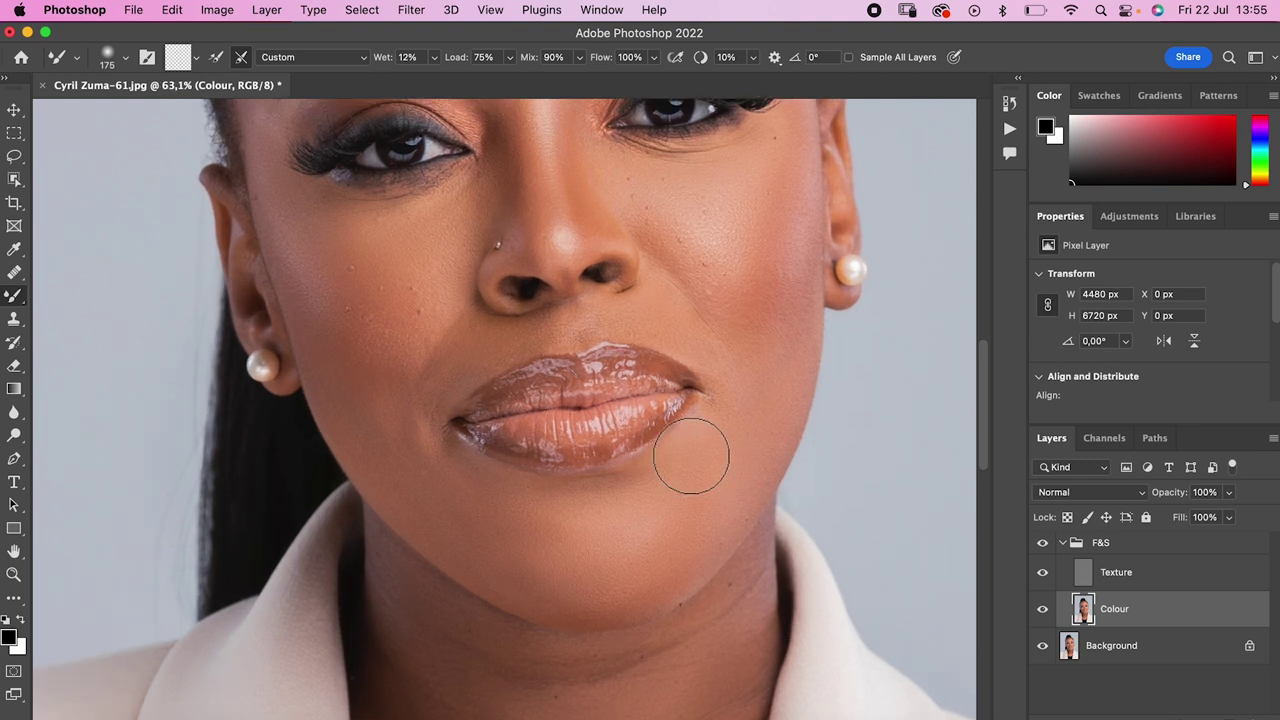
scroll(691, 457, down, 6)
scroll(692, 458, down, 1)
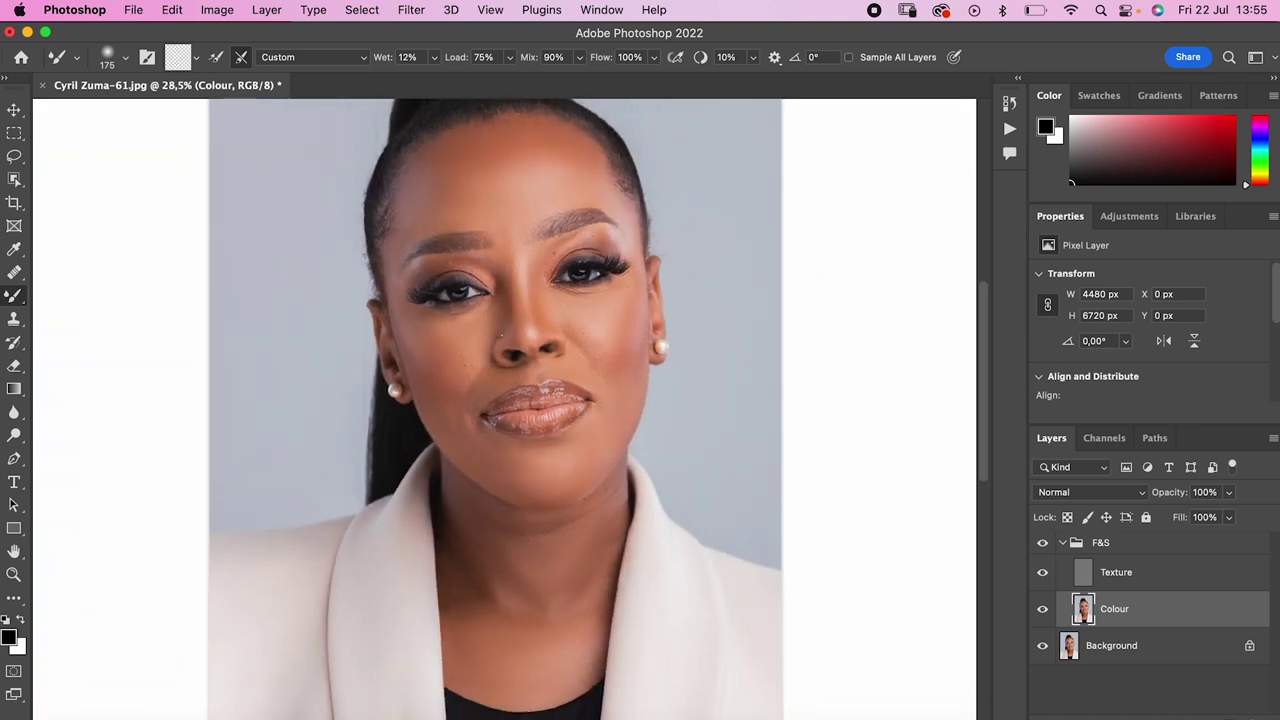
scroll(545, 557, up, 9)
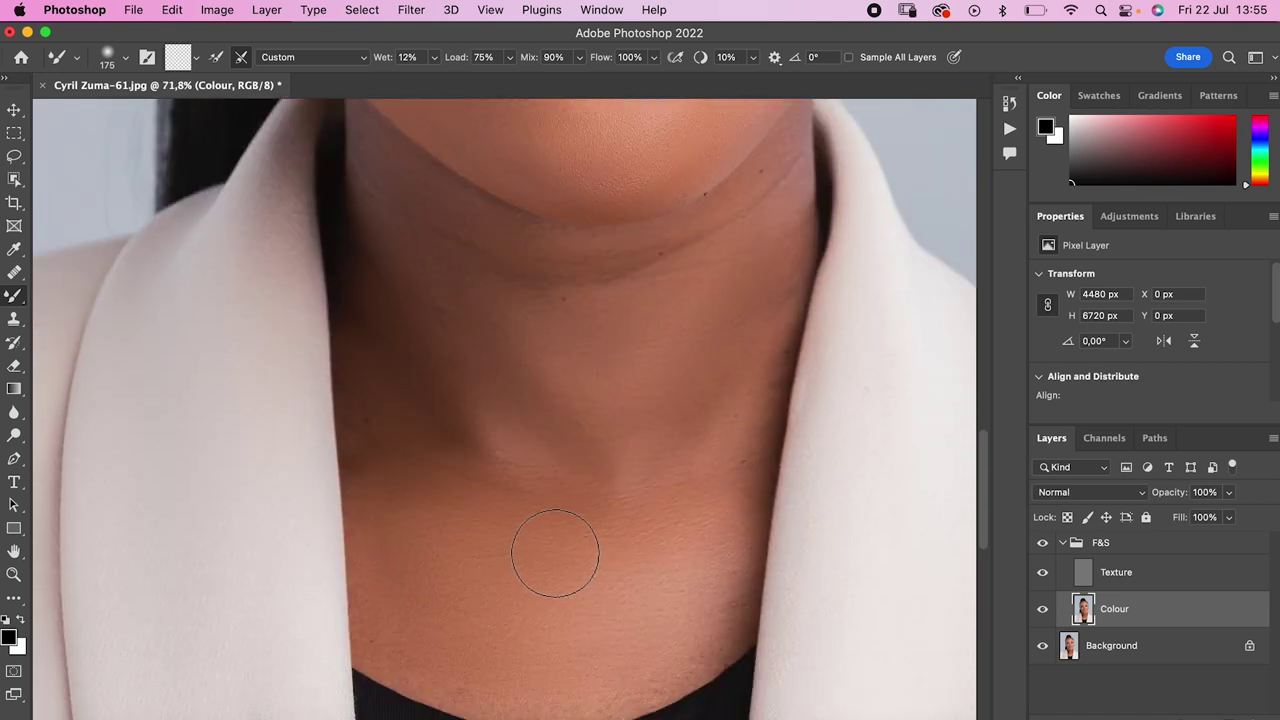
scroll(548, 552, down, 3)
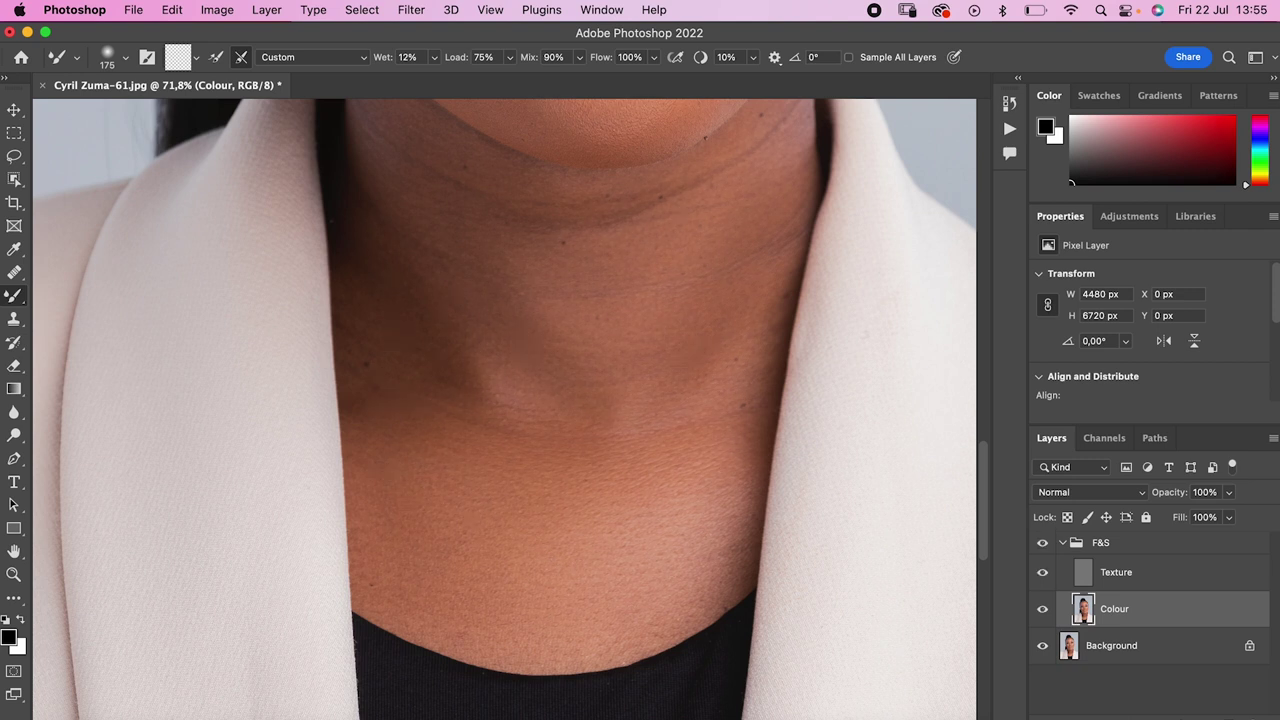
scroll(712, 452, up, 10)
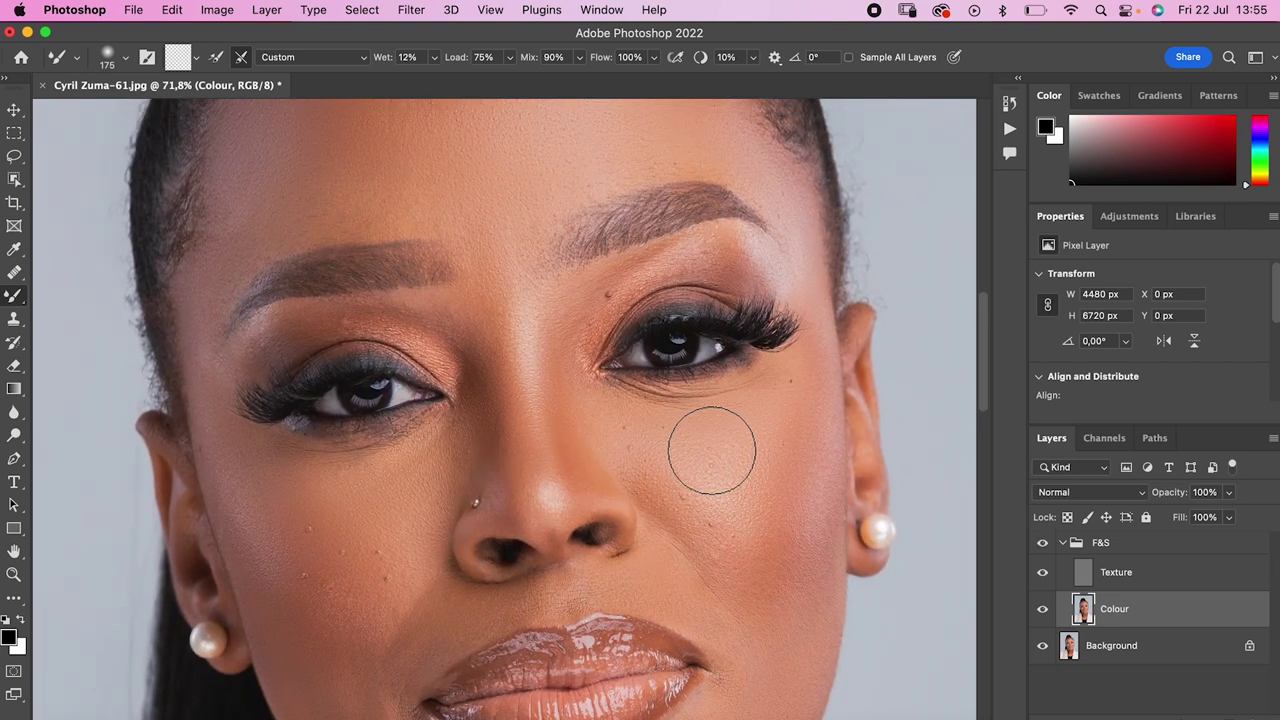
scroll(712, 452, down, 5)
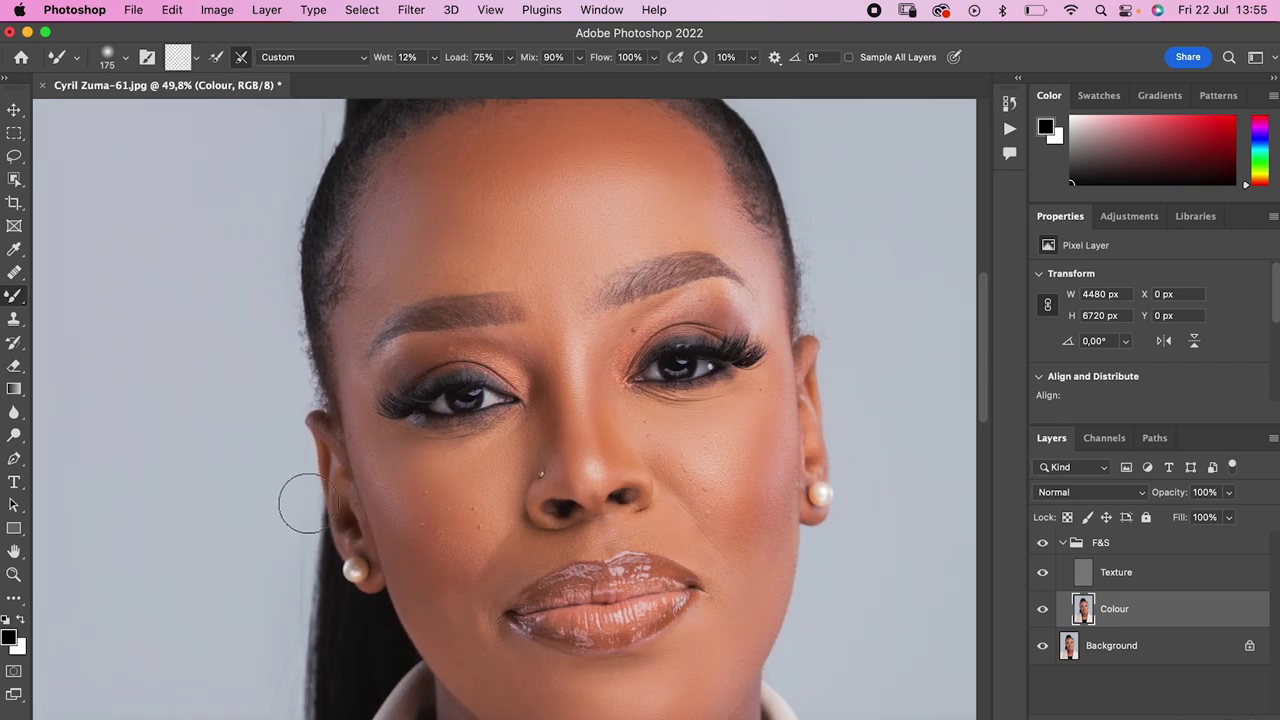
Step: Reduce the Mixer Brush size to 25 and blend the smaller areas of facial skin on the Colour layer
scroll(306, 503, up, 3)
key(bracketleft)
key(bracketleft)
key(bracketleft)
key(bracketleft)
key(bracketleft)
key(bracketleft)
key(bracketleft)
key(bracketleft)
key(bracketleft)
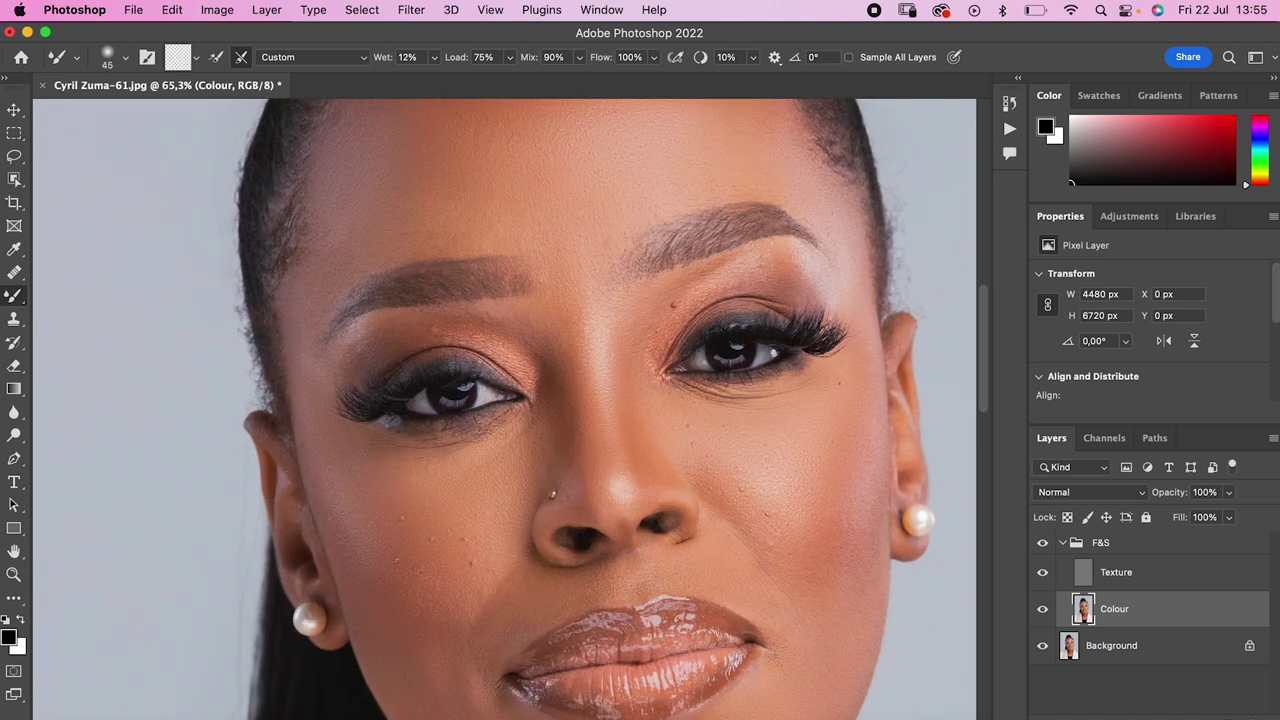
key(bracketleft)
key(bracketleft)
key(bracketright)
key(bracketleft)
Step: Select the F&S group and collapse it in the layer stack
scroll(500, 380, down, 10)
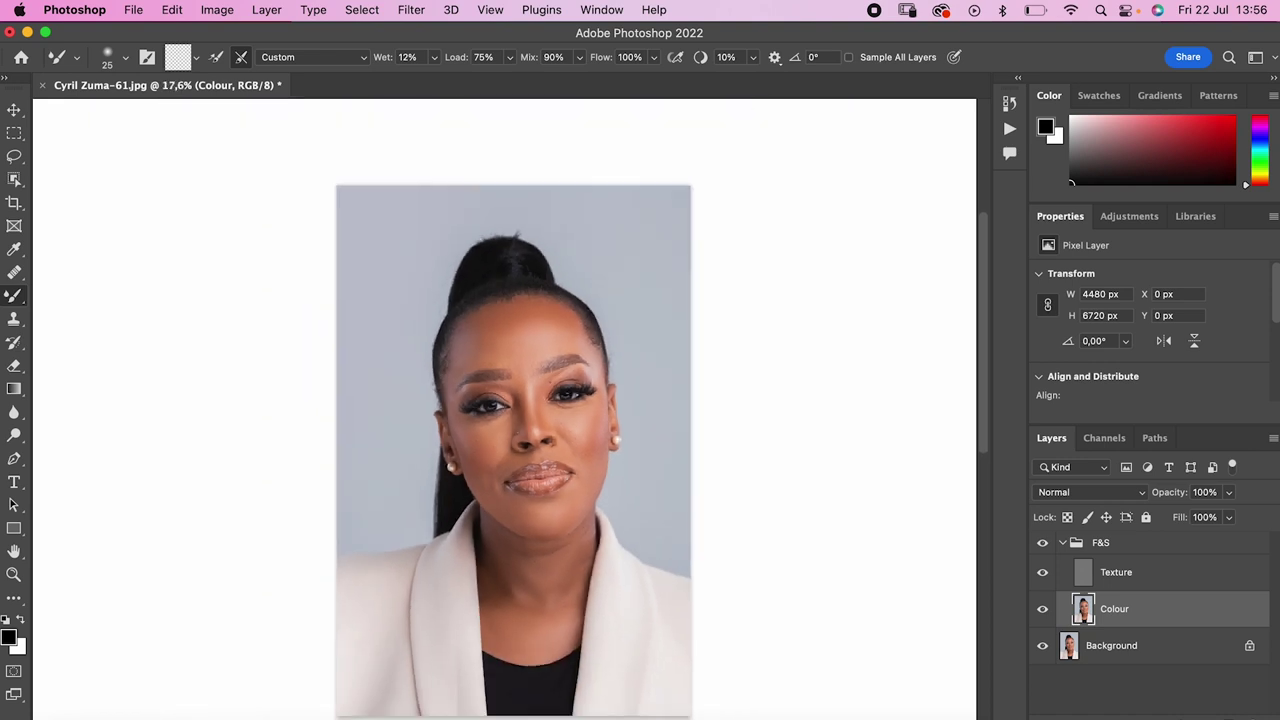
scroll(513, 408, down, 1)
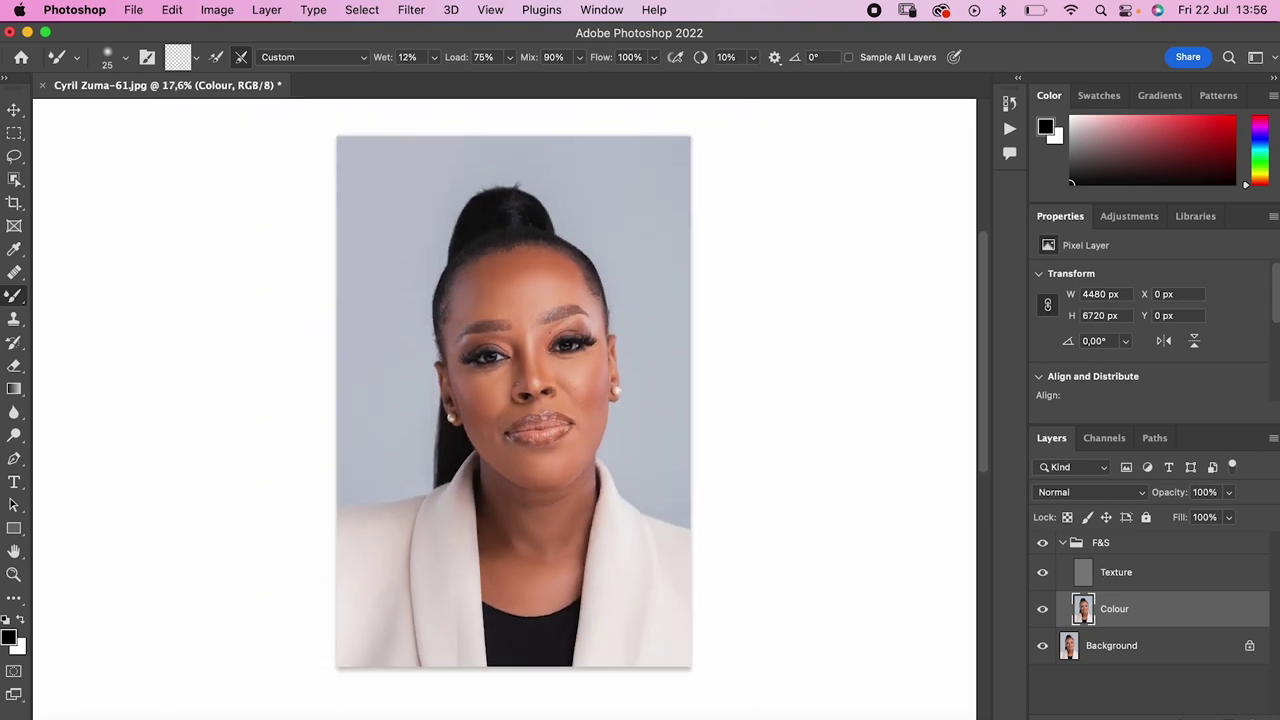
click(1150, 542)
click(1062, 542)
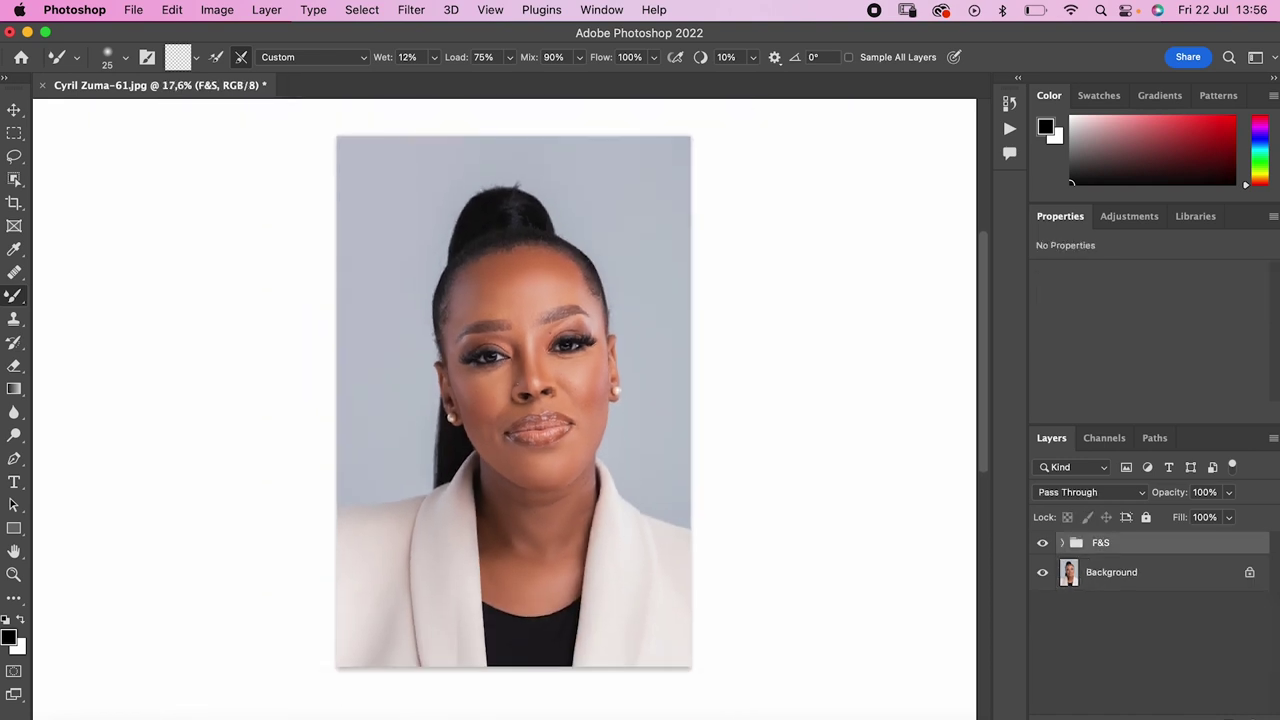
Step: Toggle the collapsed F&S group's visibility repeatedly to compare the finished retouch with the original, leaving the group shown
key(super+comma)
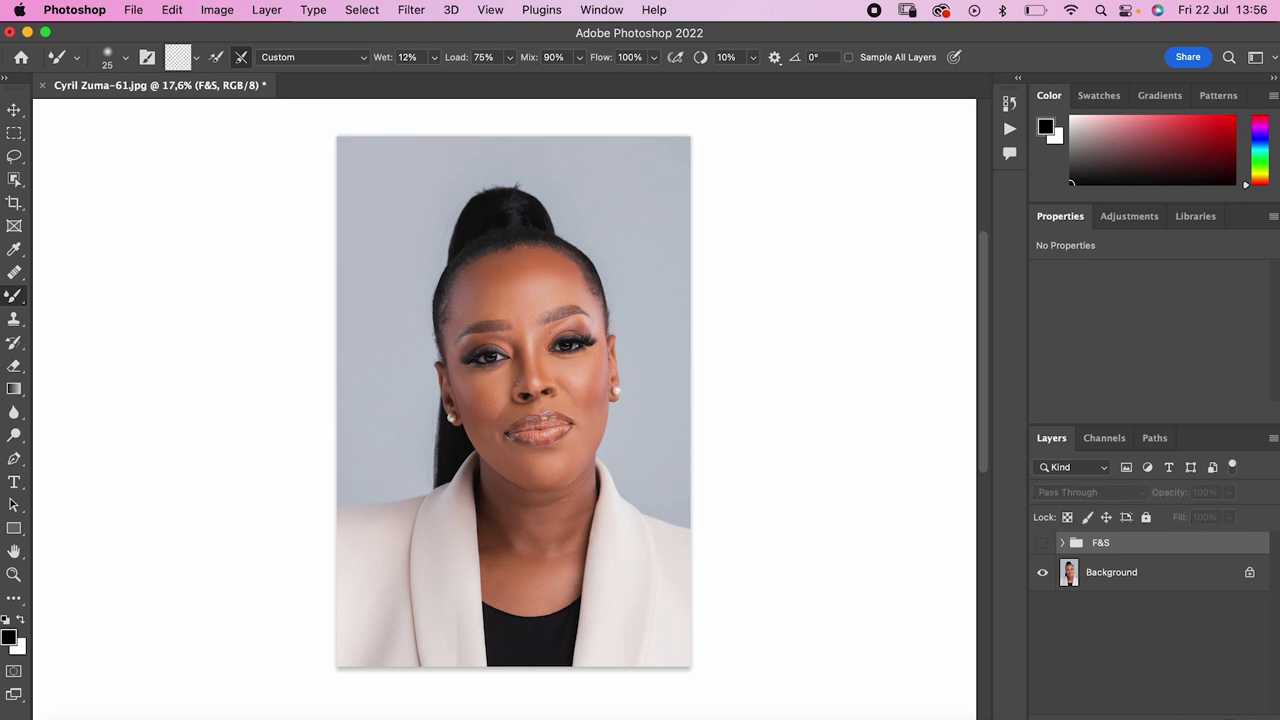
key(super+comma)
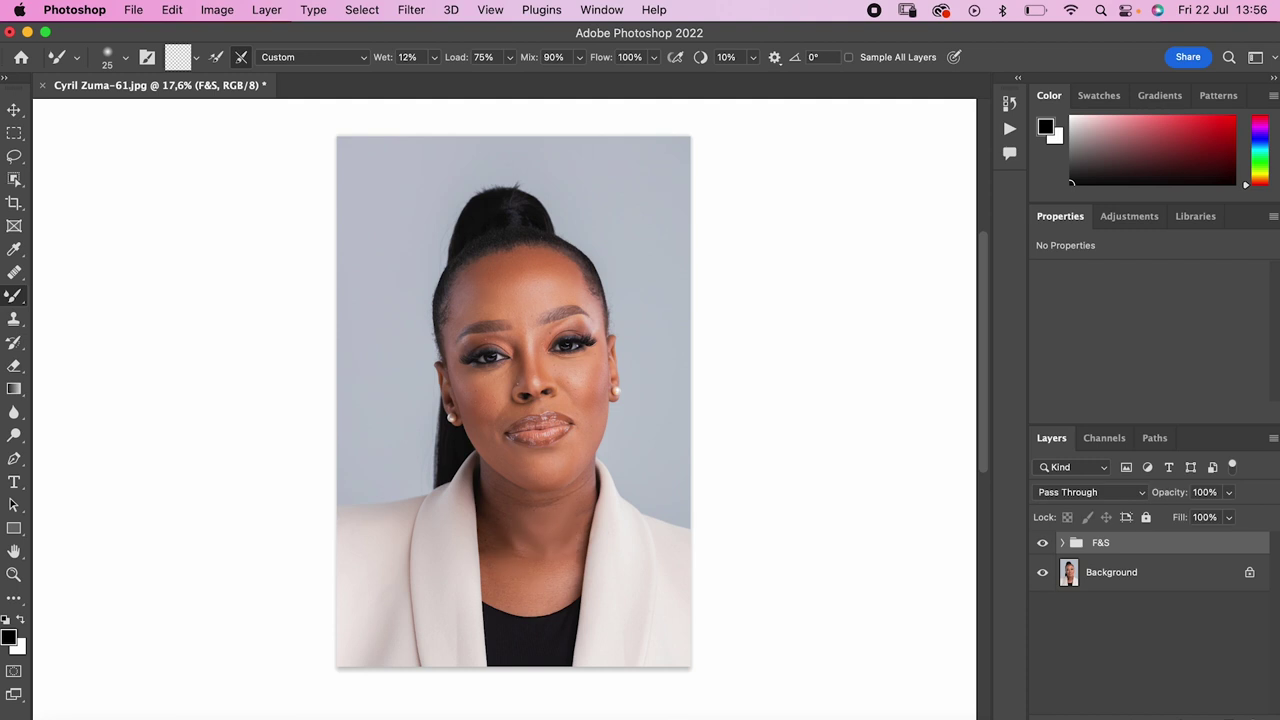
key(super+comma)
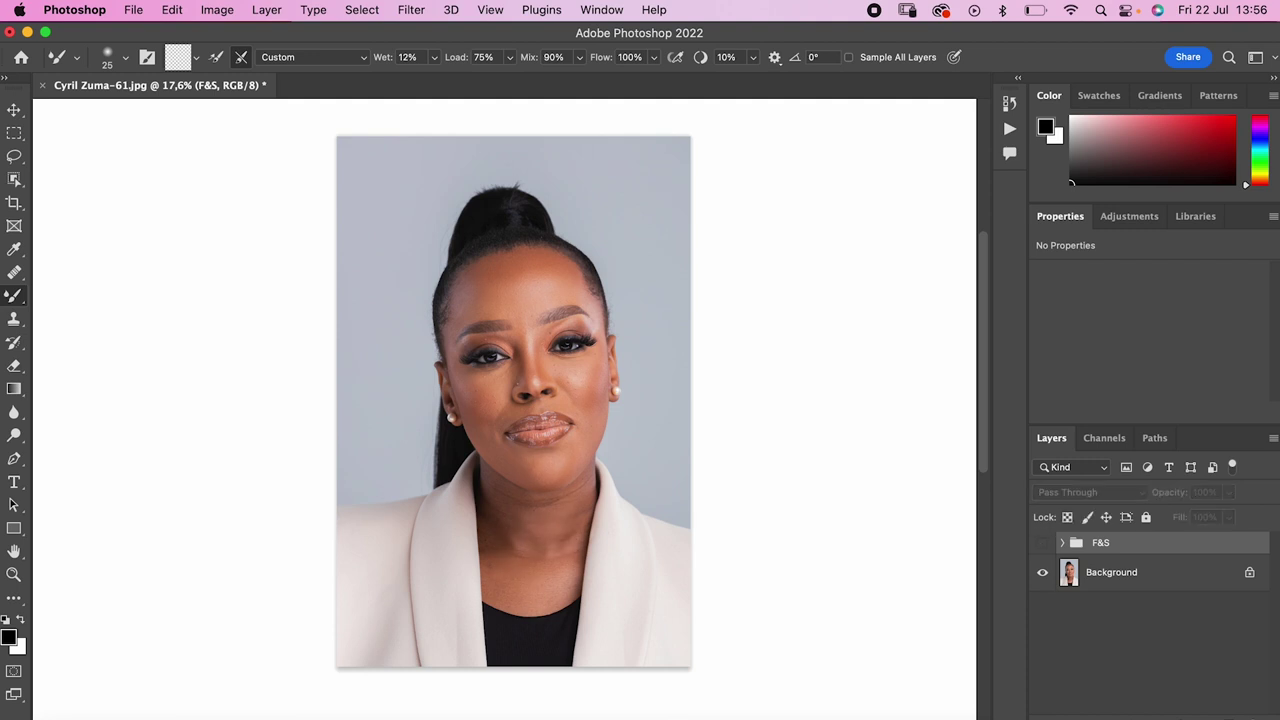
key(super+comma)
key(super+comma)
key(super+comma)
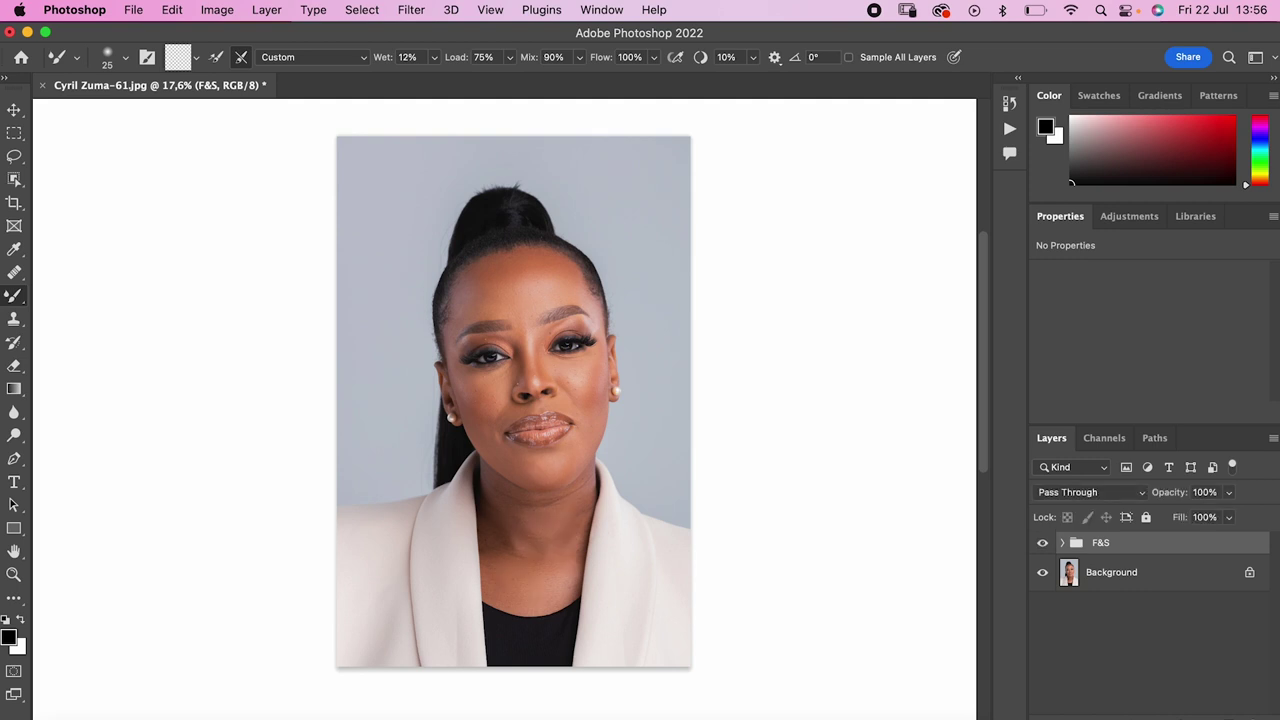